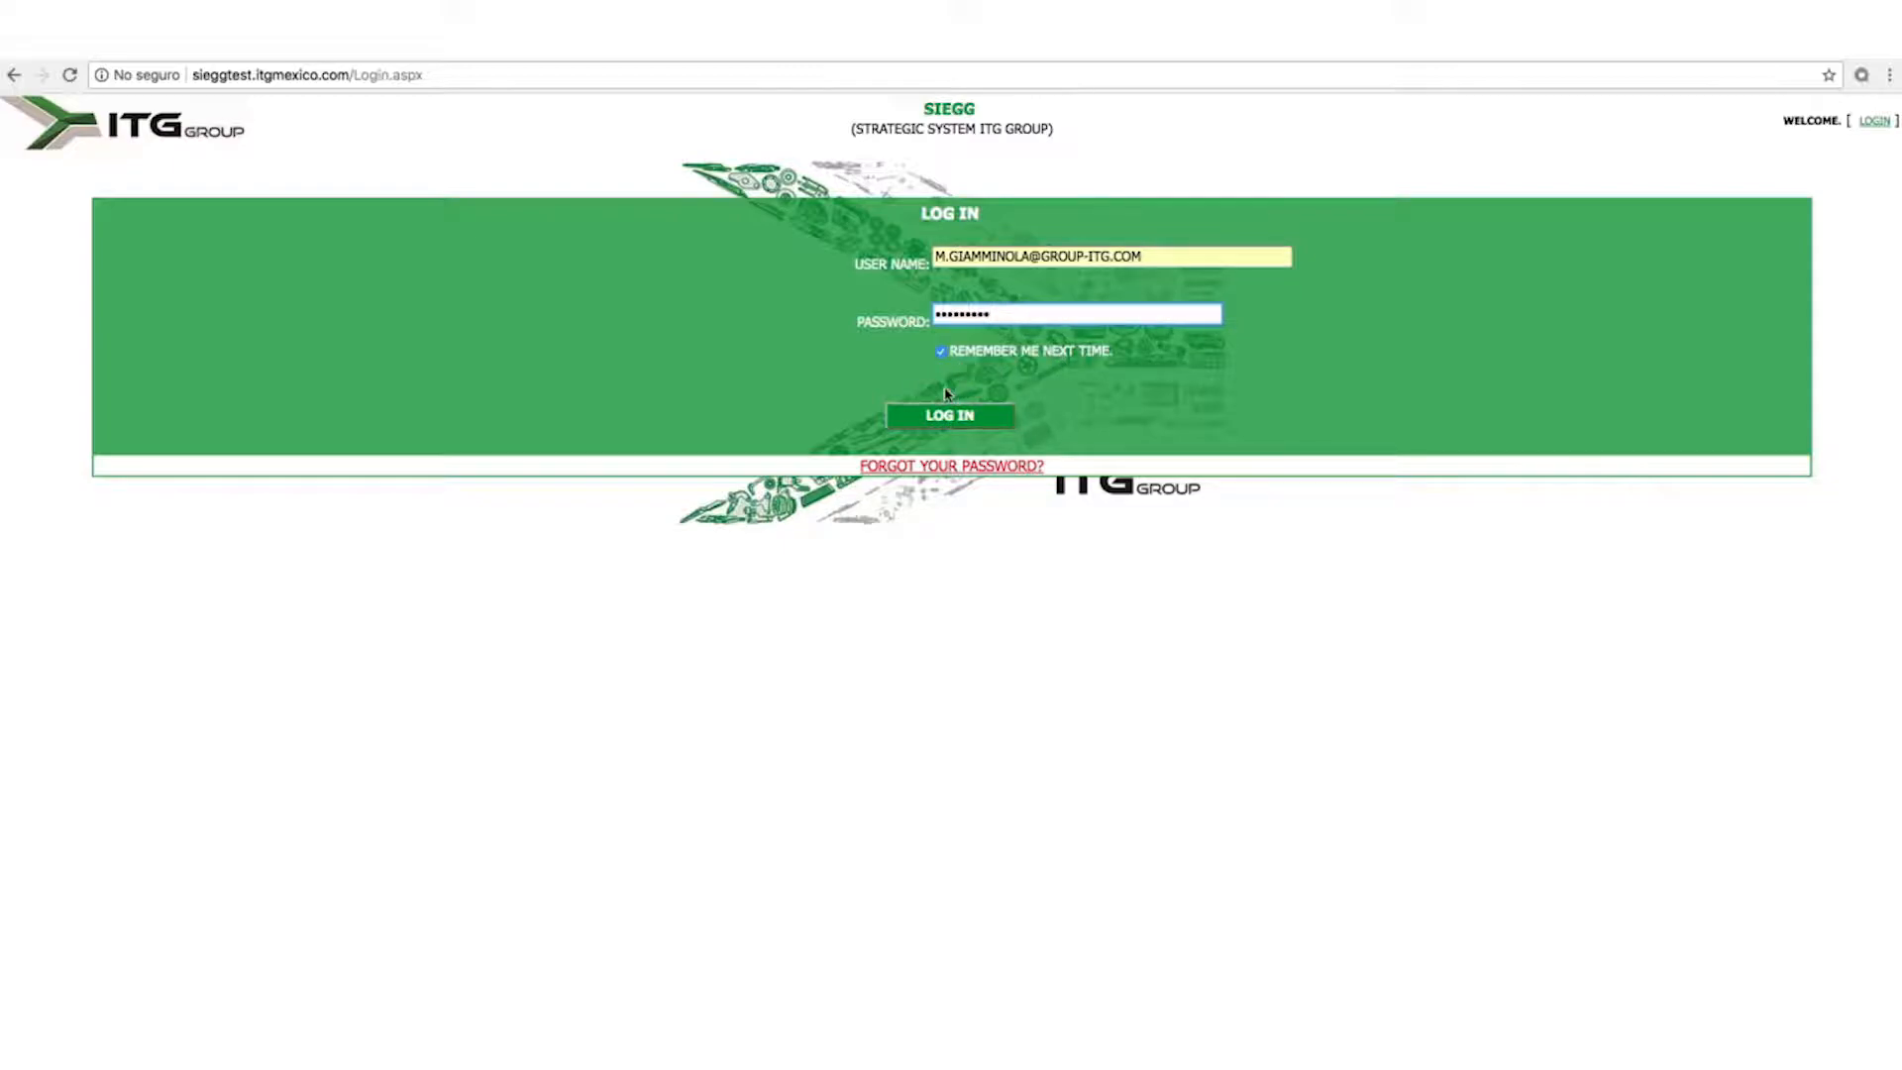
Log in to SIEGG as the country manager and open the Budget Objectives & Approval page
click(946, 417)
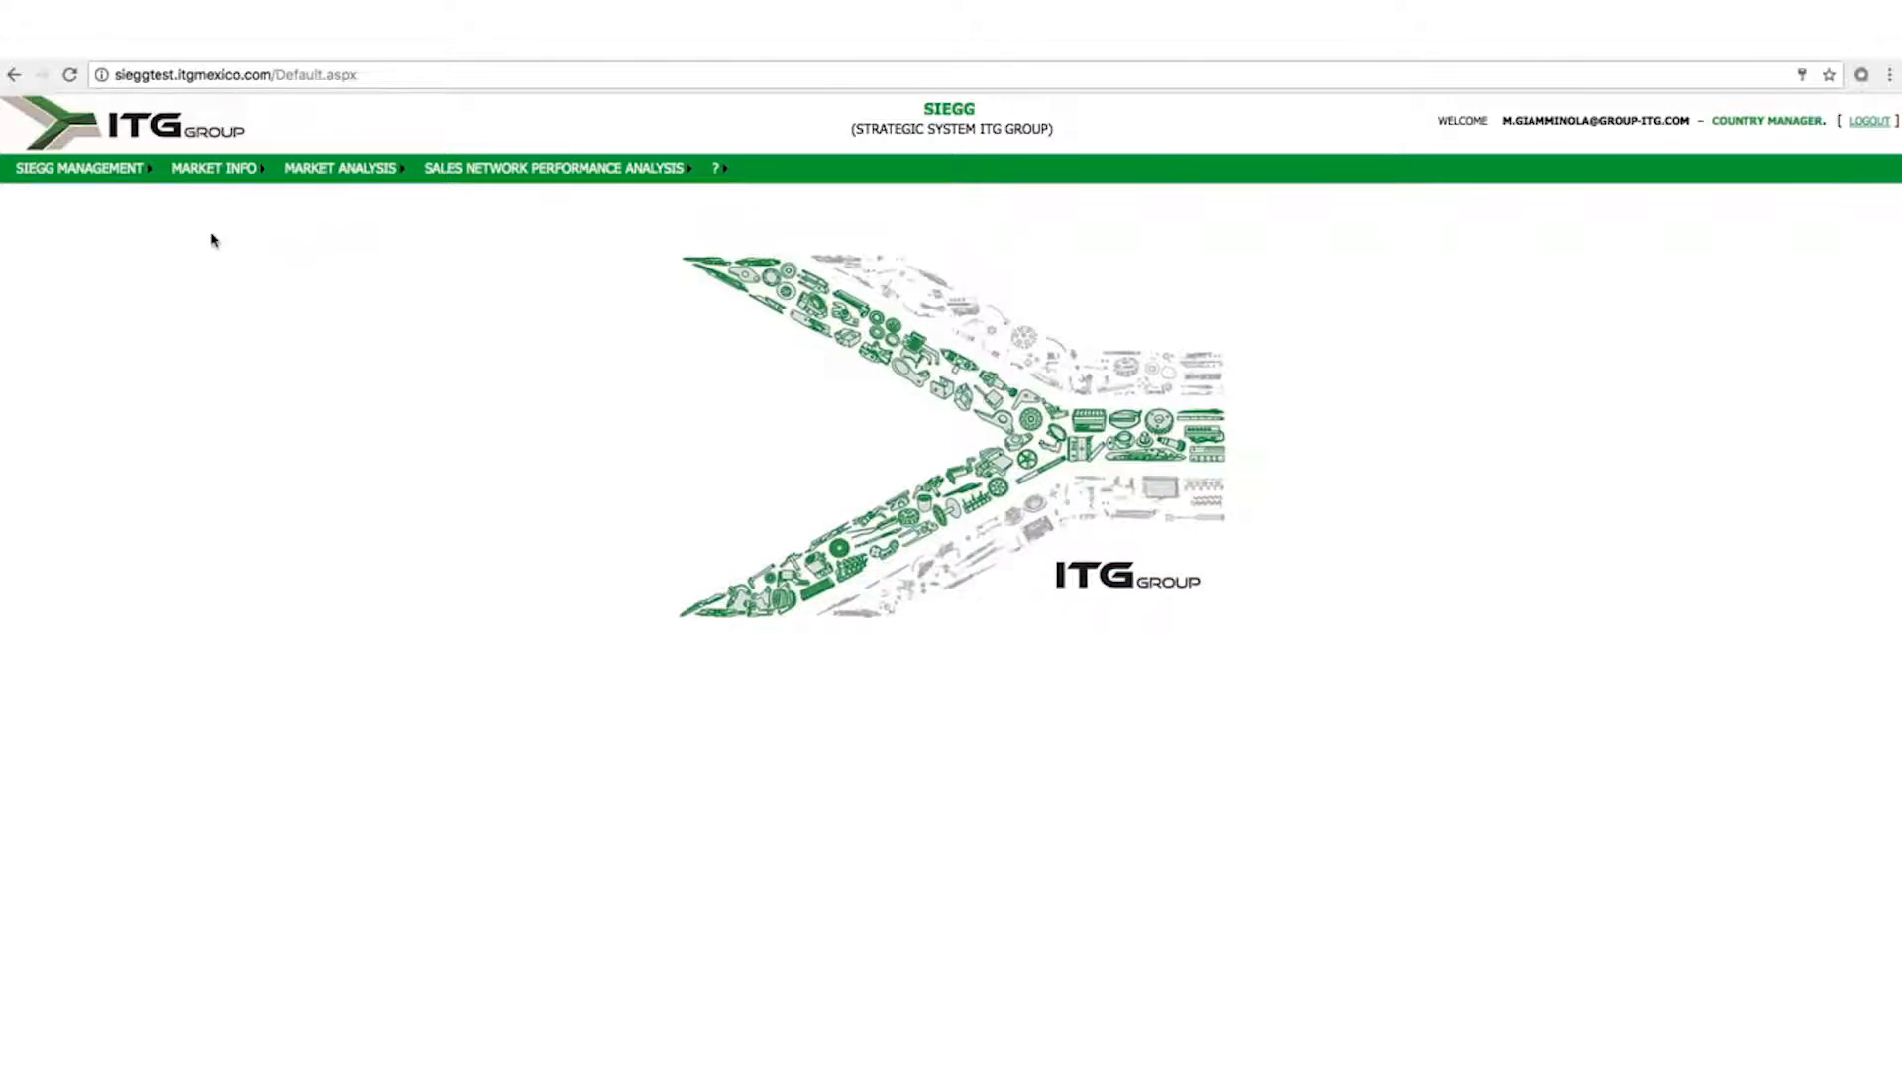
mouse_move(193, 170)
click(241, 357)
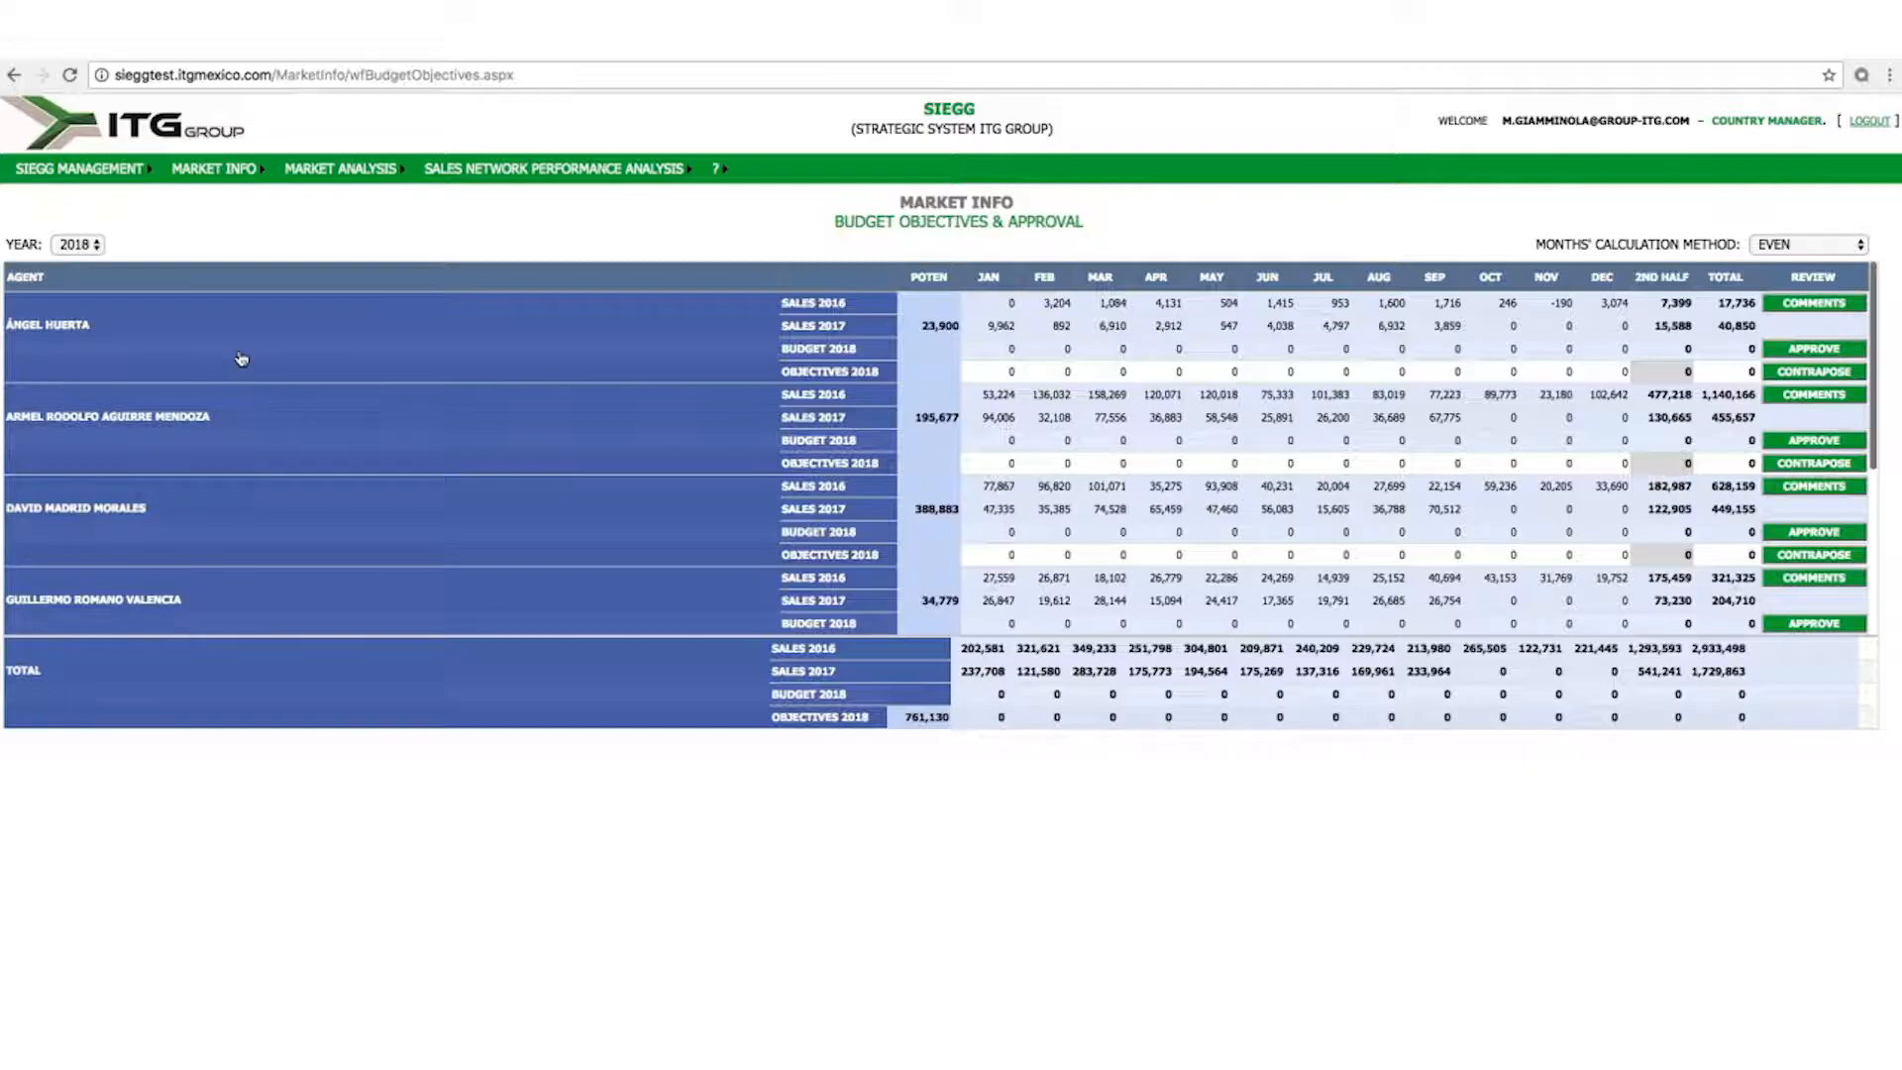
Set the second agent's total 2018 objective to 1,200,000 using the even monthly calculation, and save it
drag(1875, 388, 1875, 441)
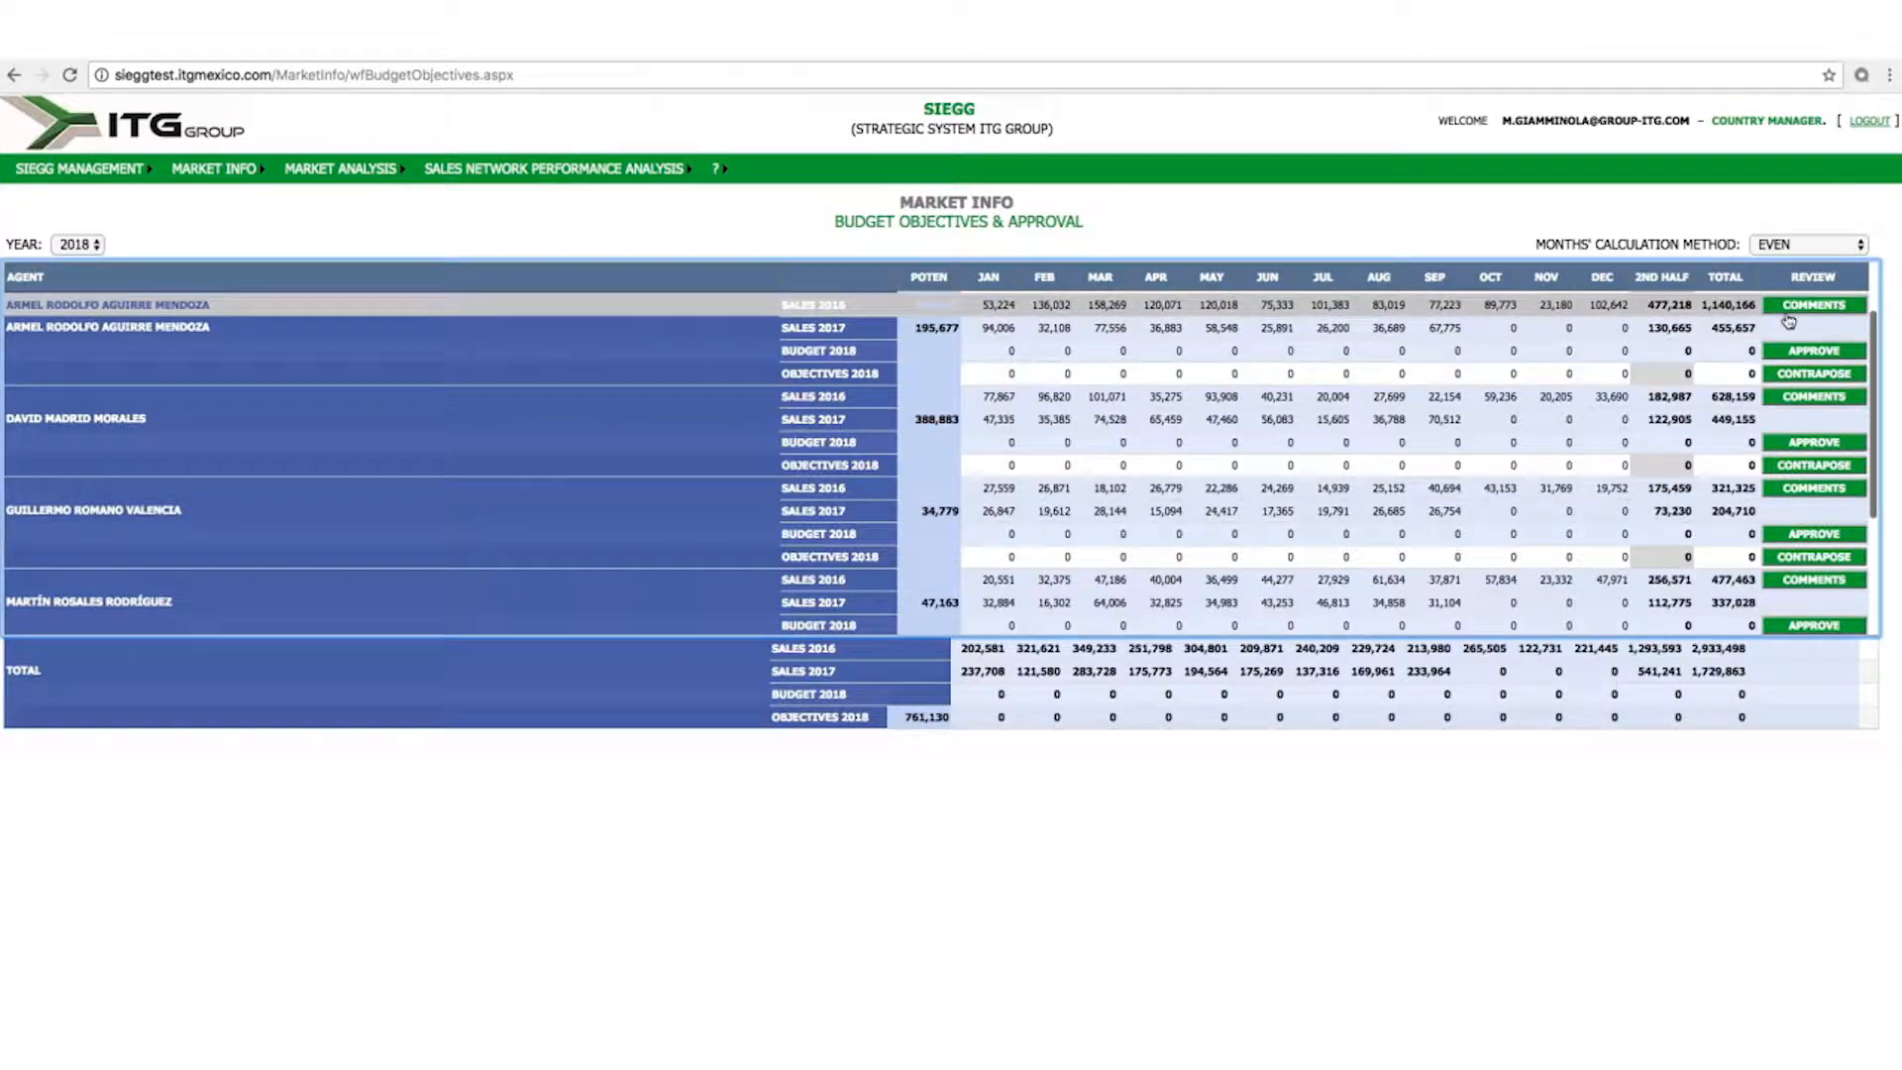
click(1749, 374)
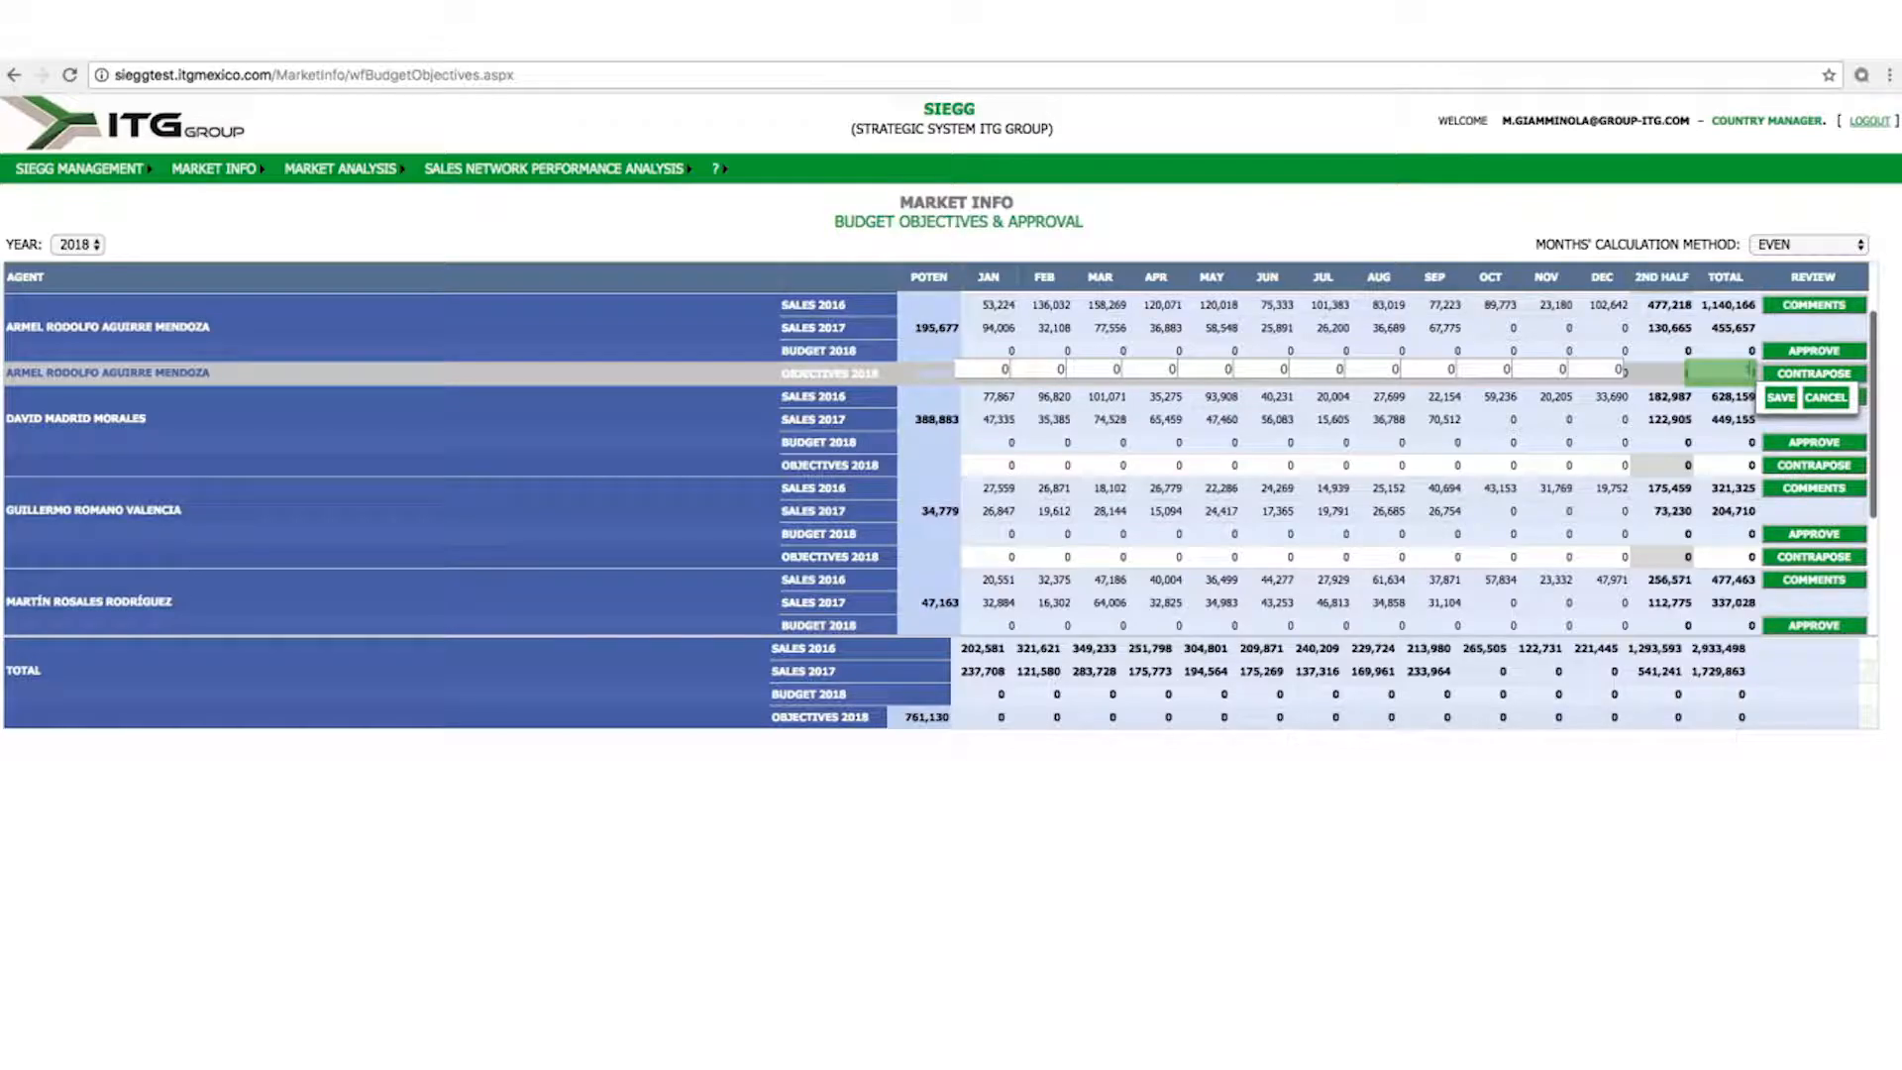
text(1200000)
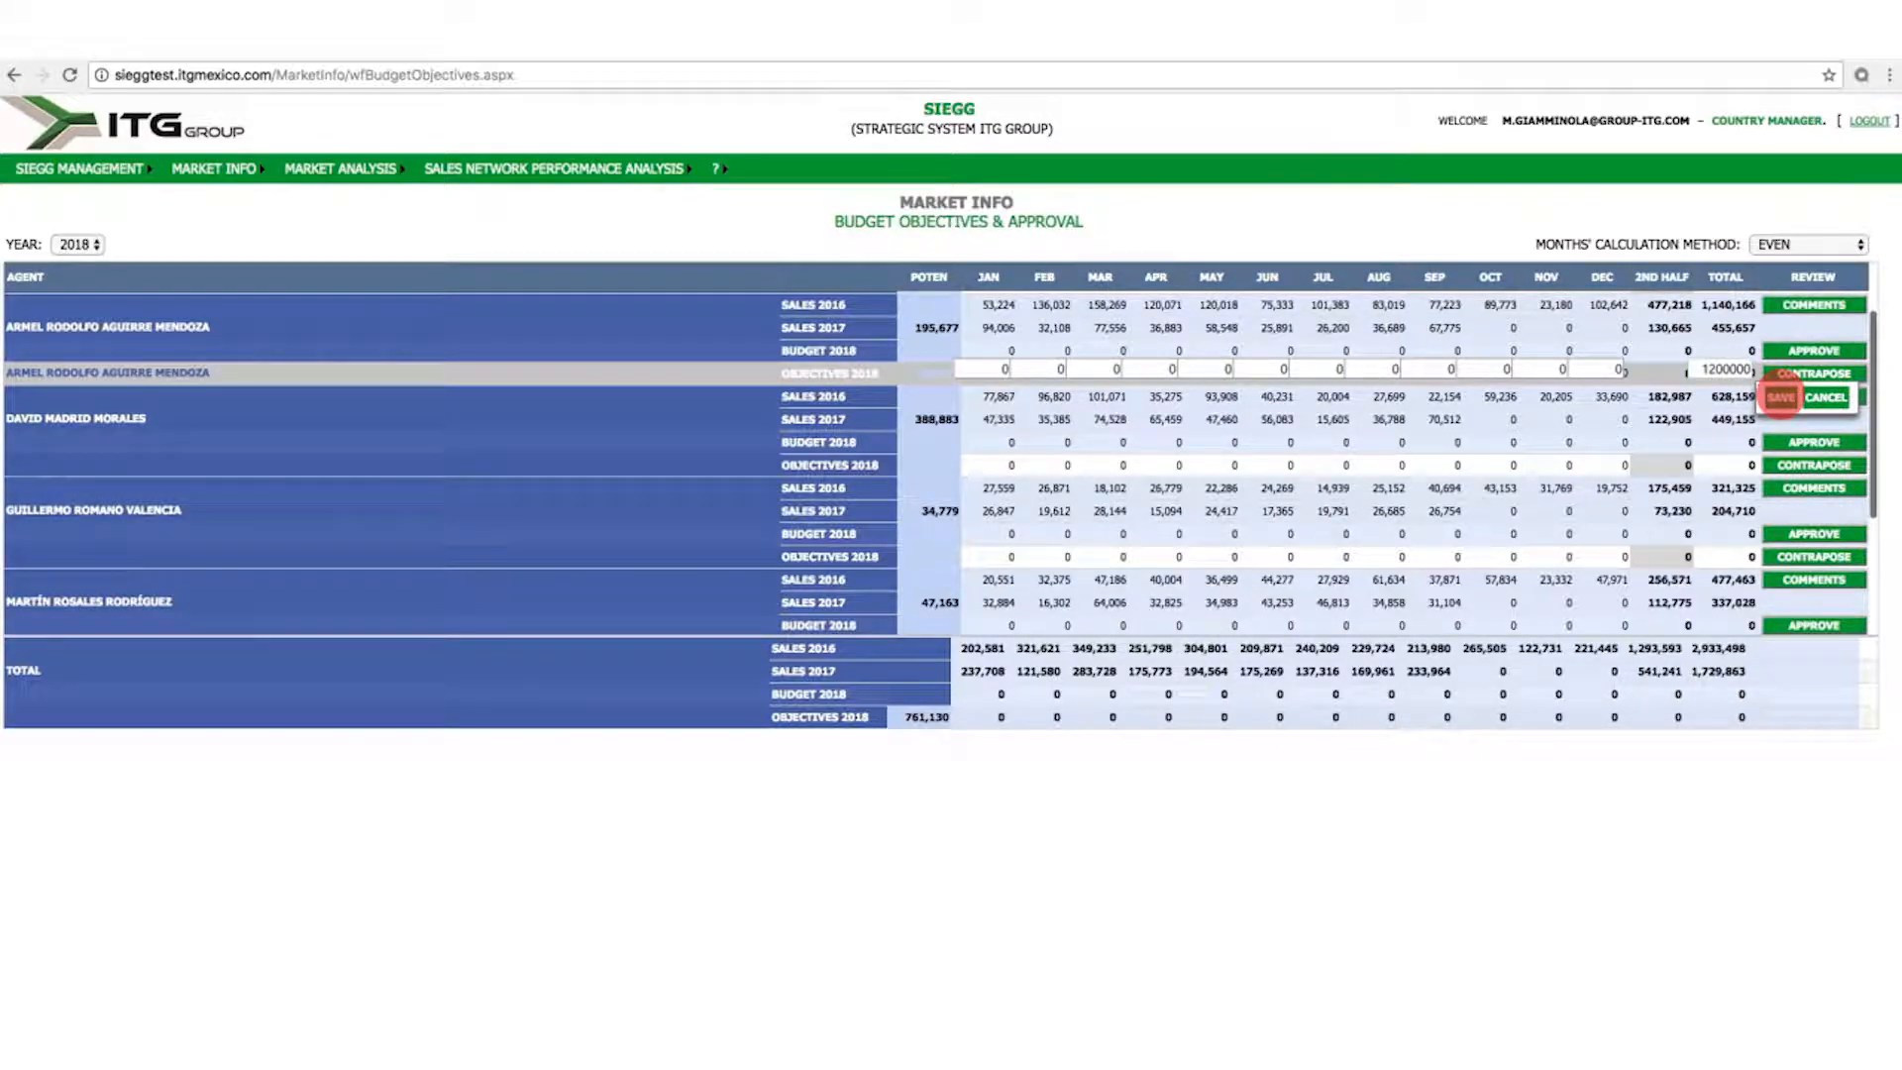
click(1781, 400)
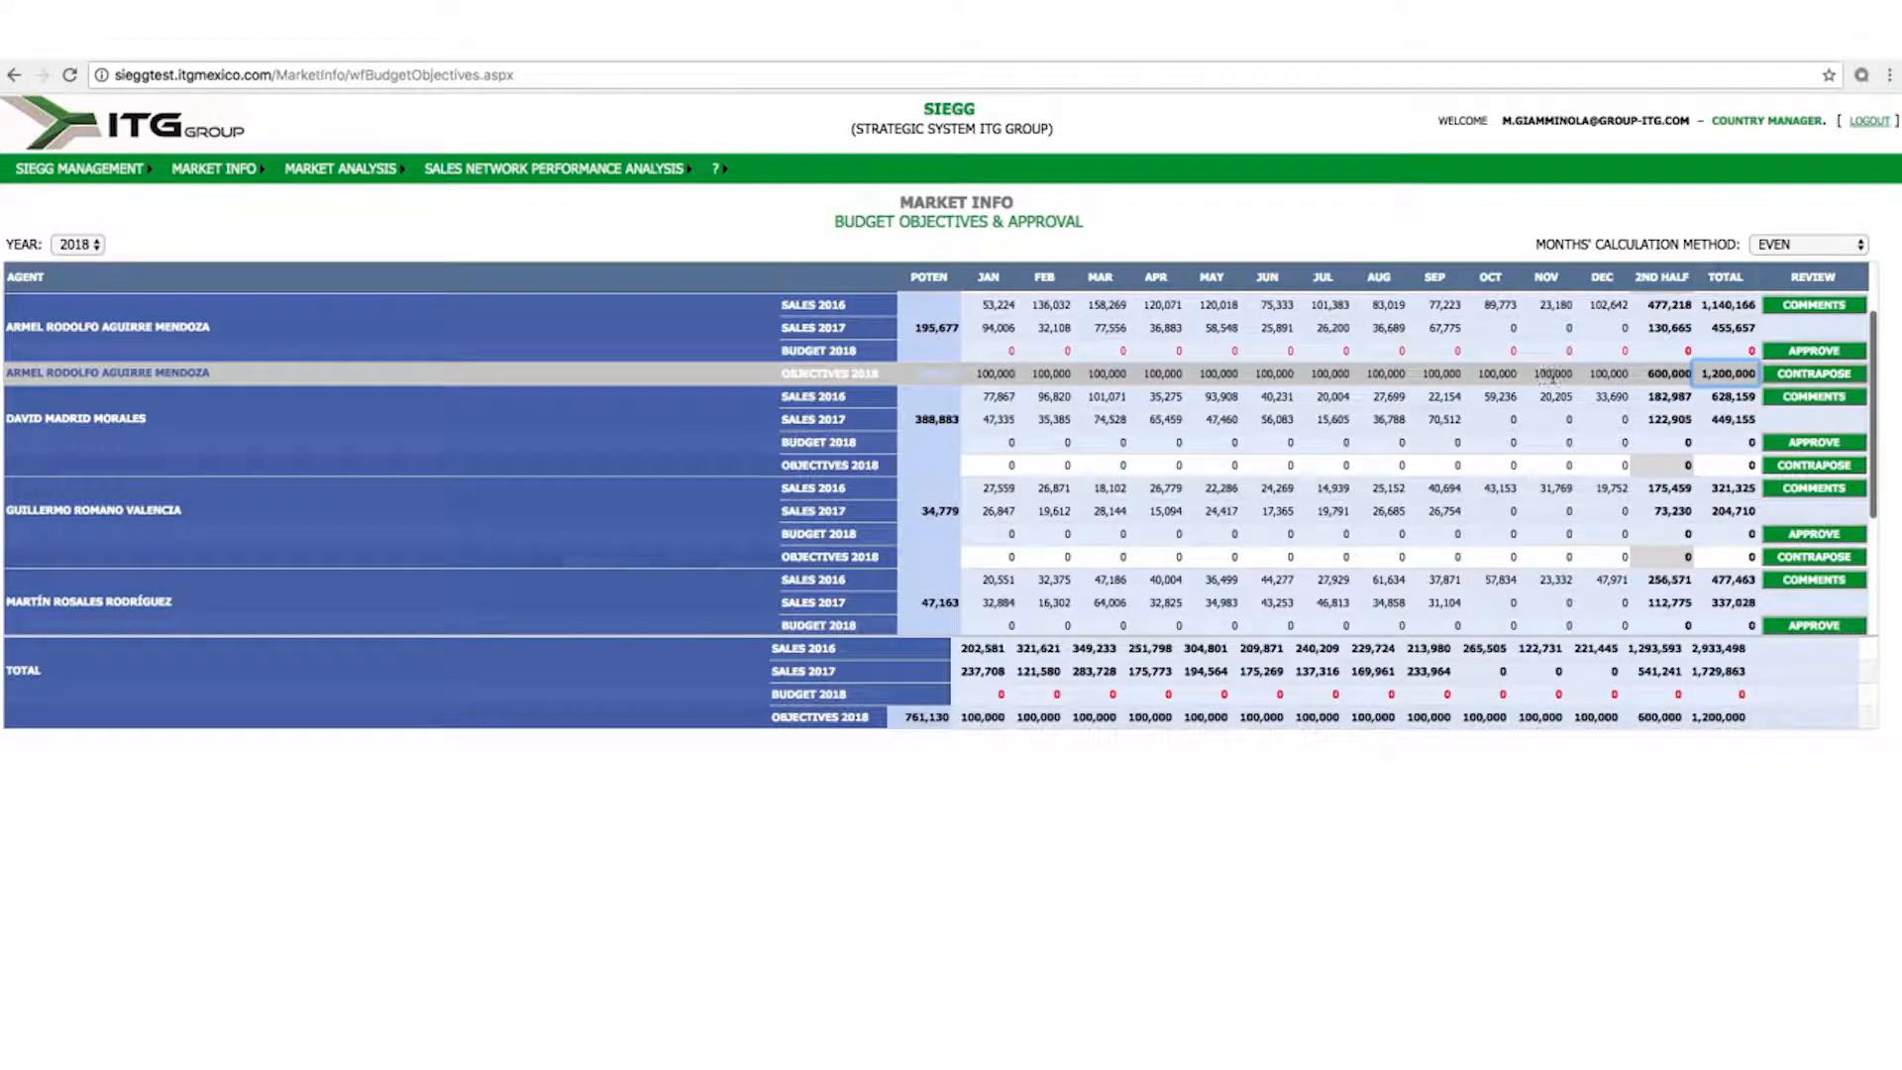
double_click(1389, 373)
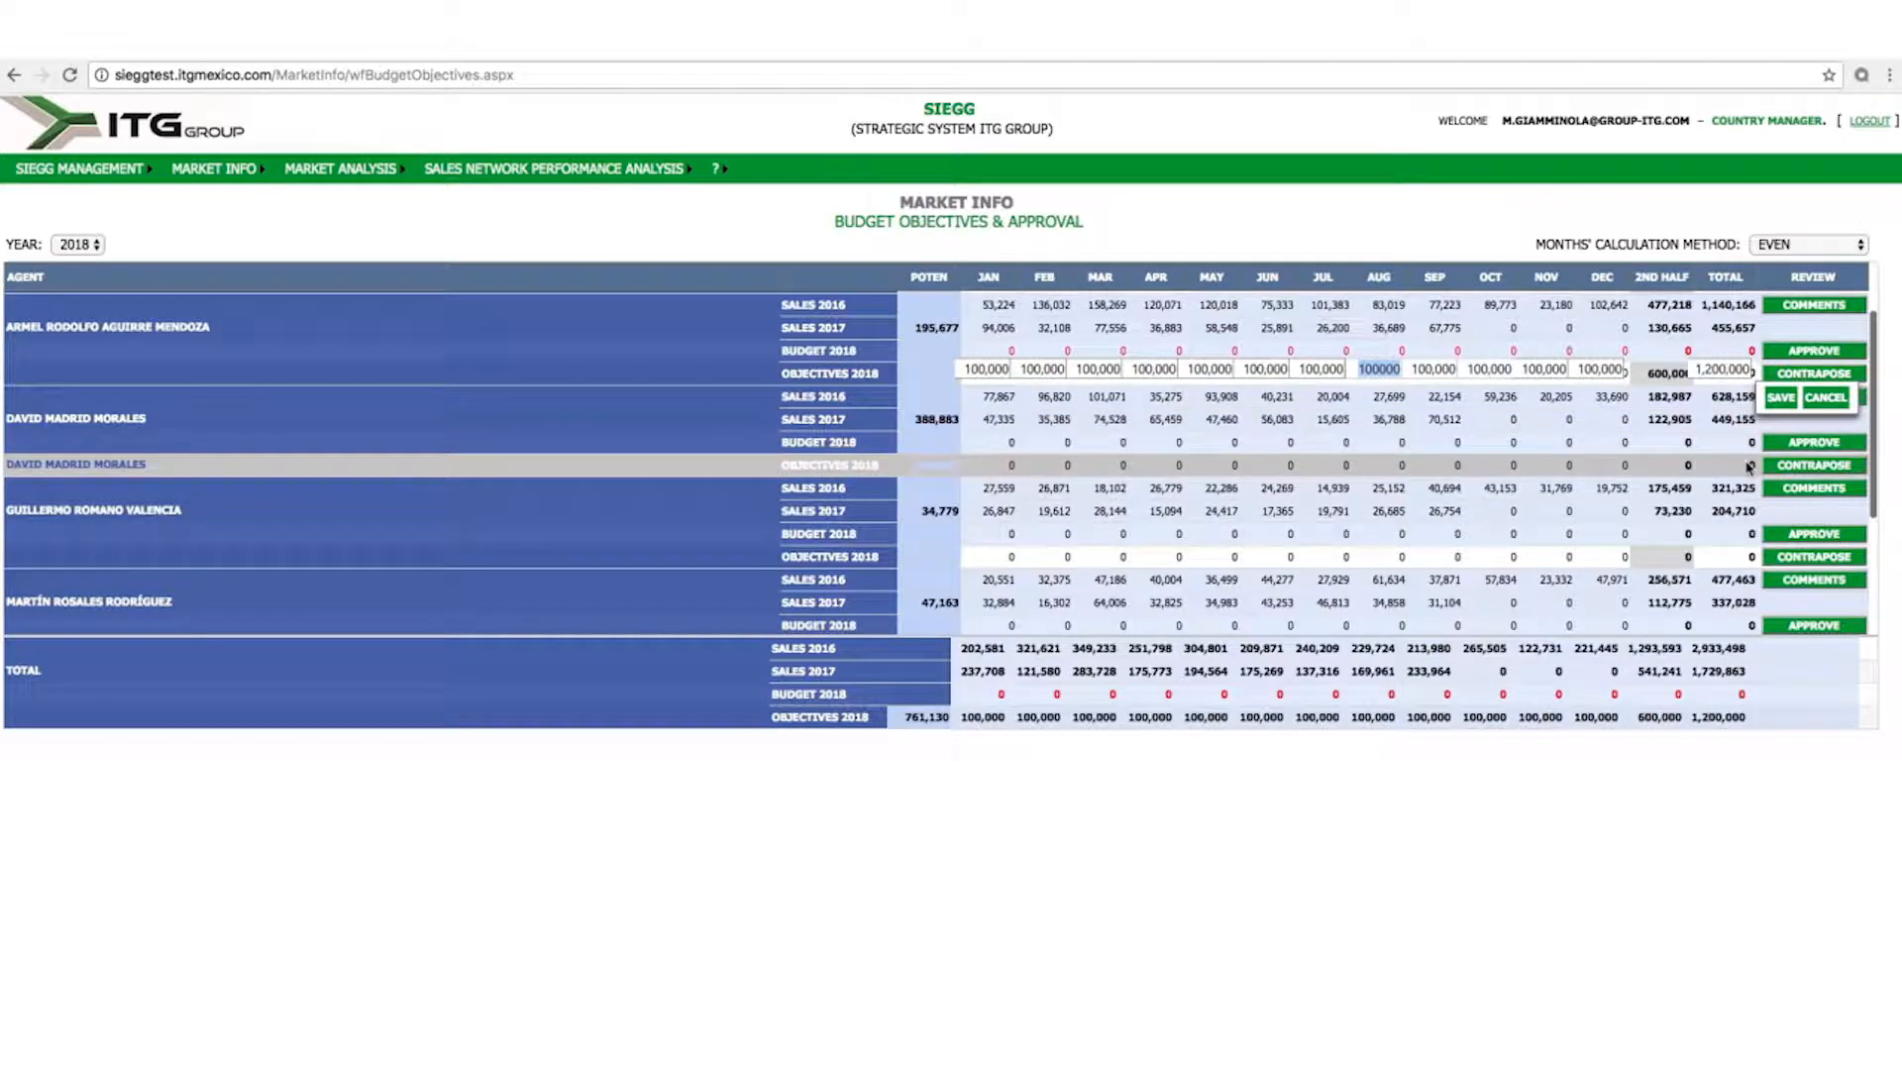
Change the months' calculation method to Proportional and save a total 2018 objective of 900,000 for the third agent
click(1861, 245)
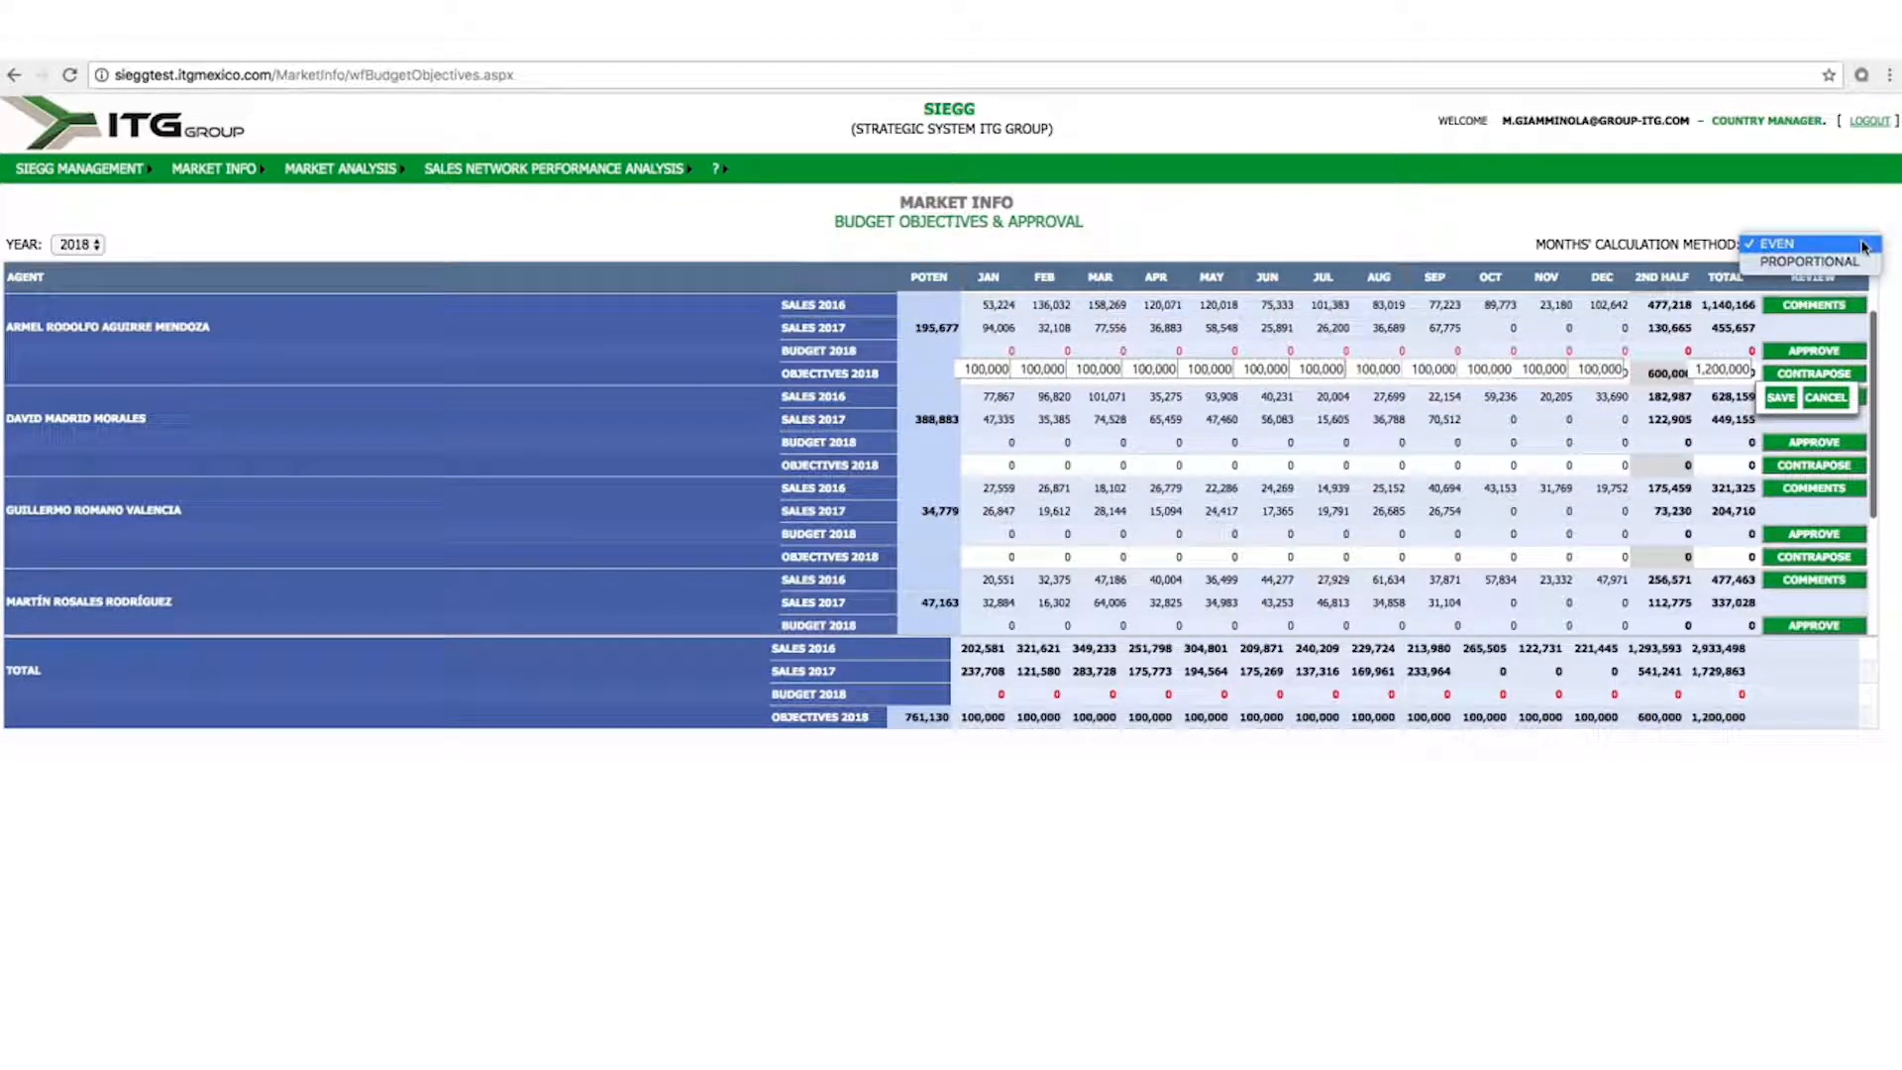
click(1810, 262)
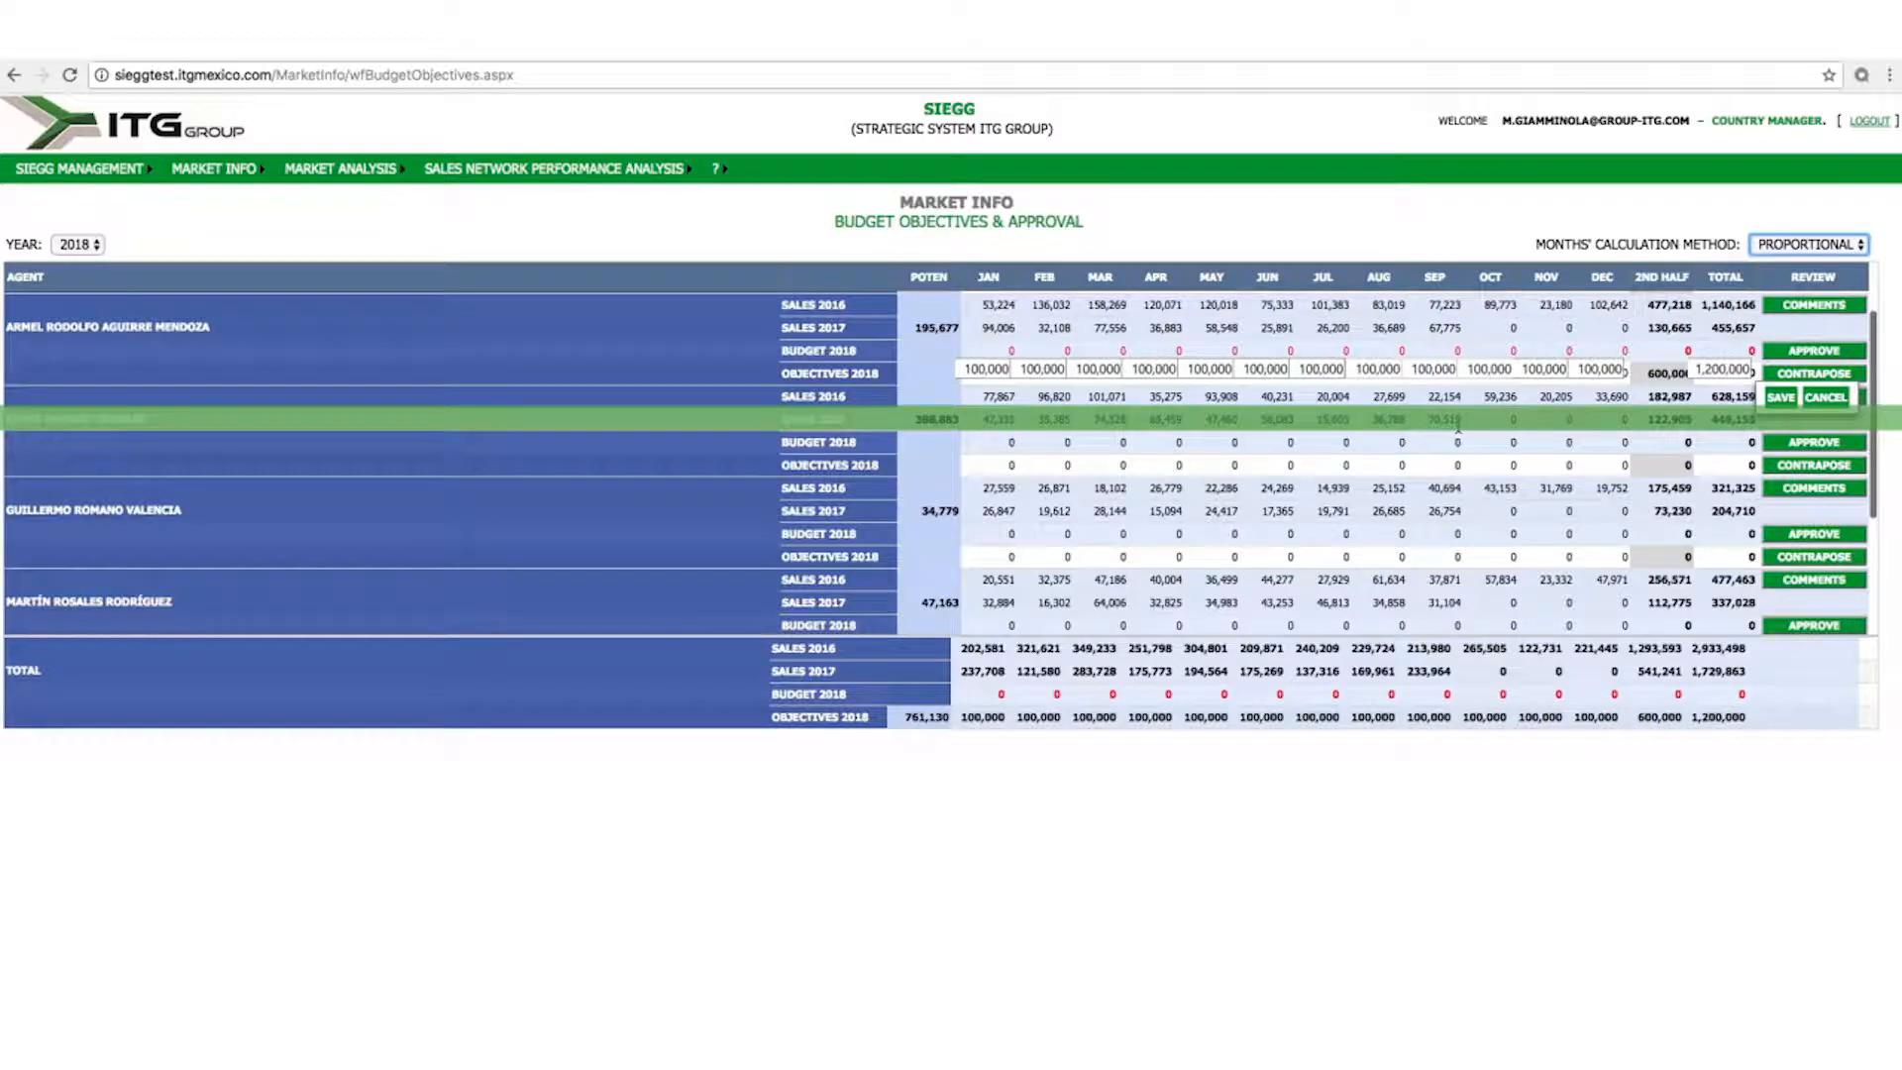
click(1726, 466)
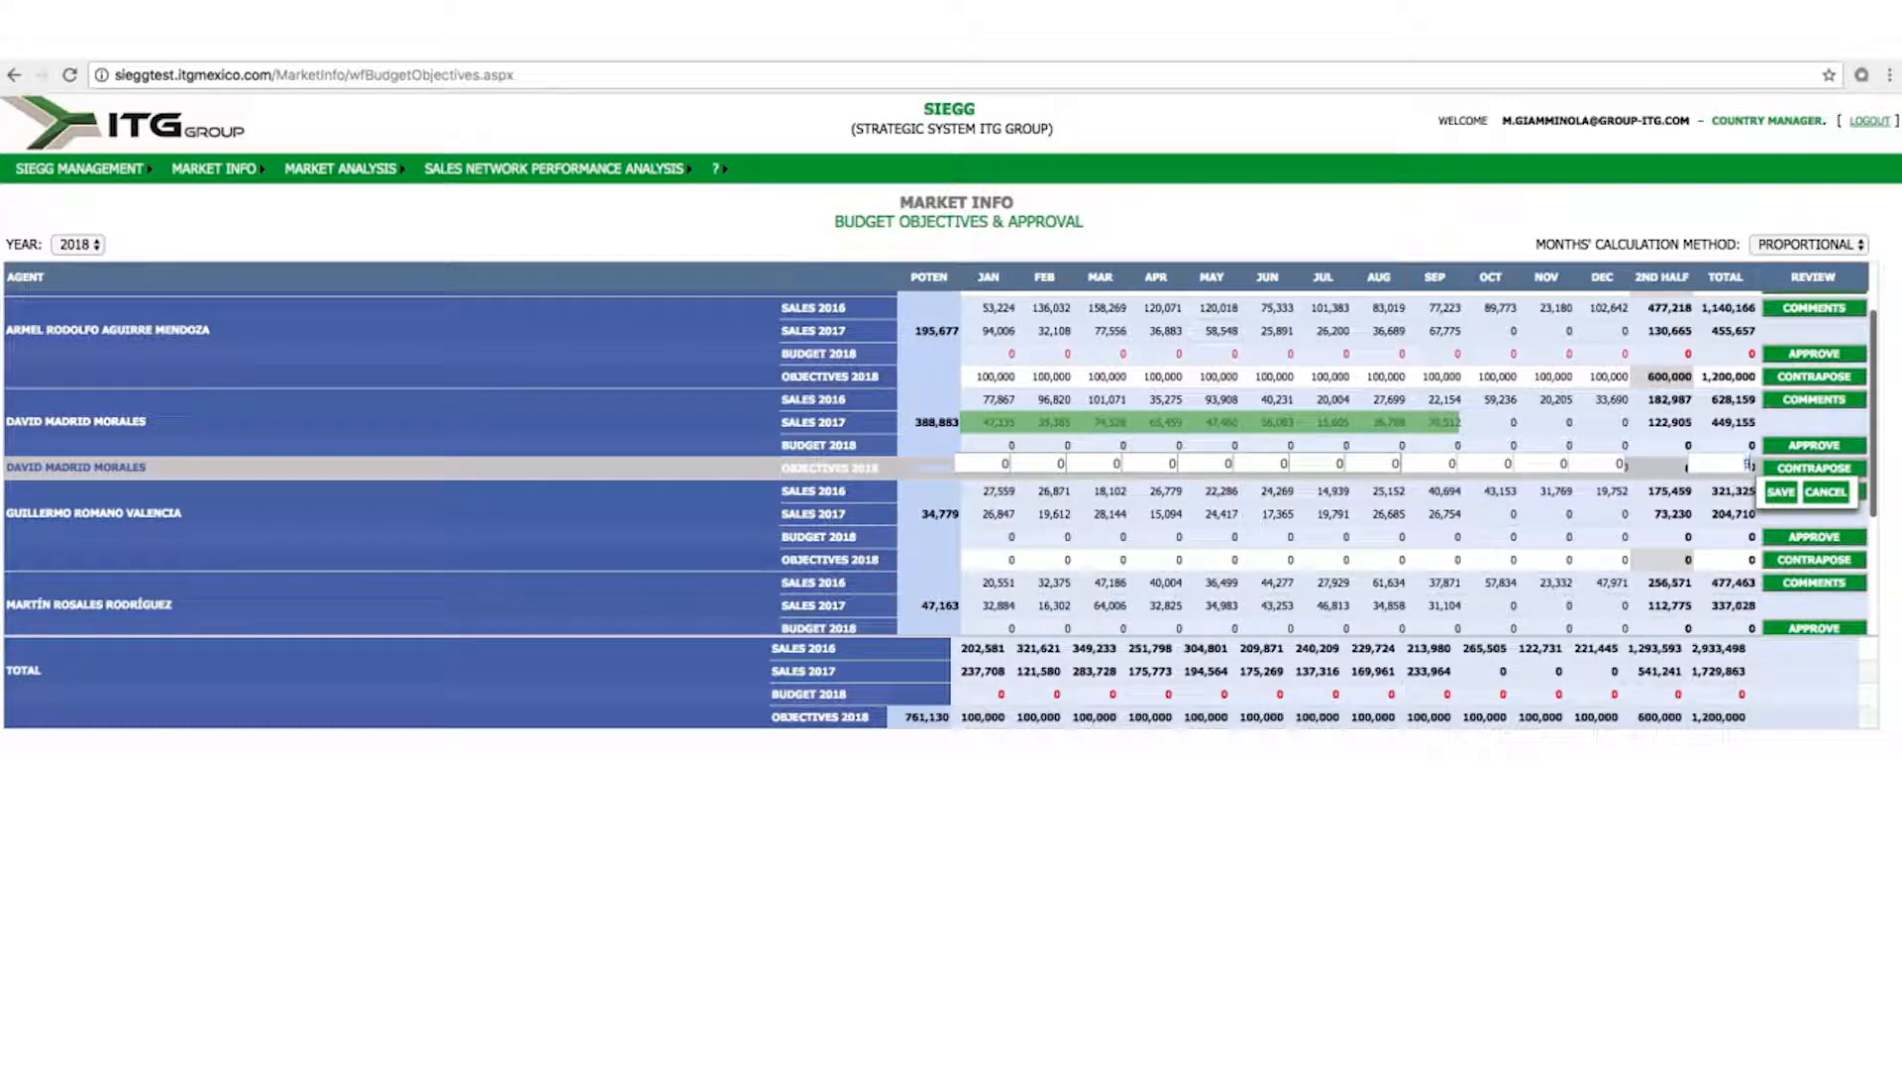
text(00000)
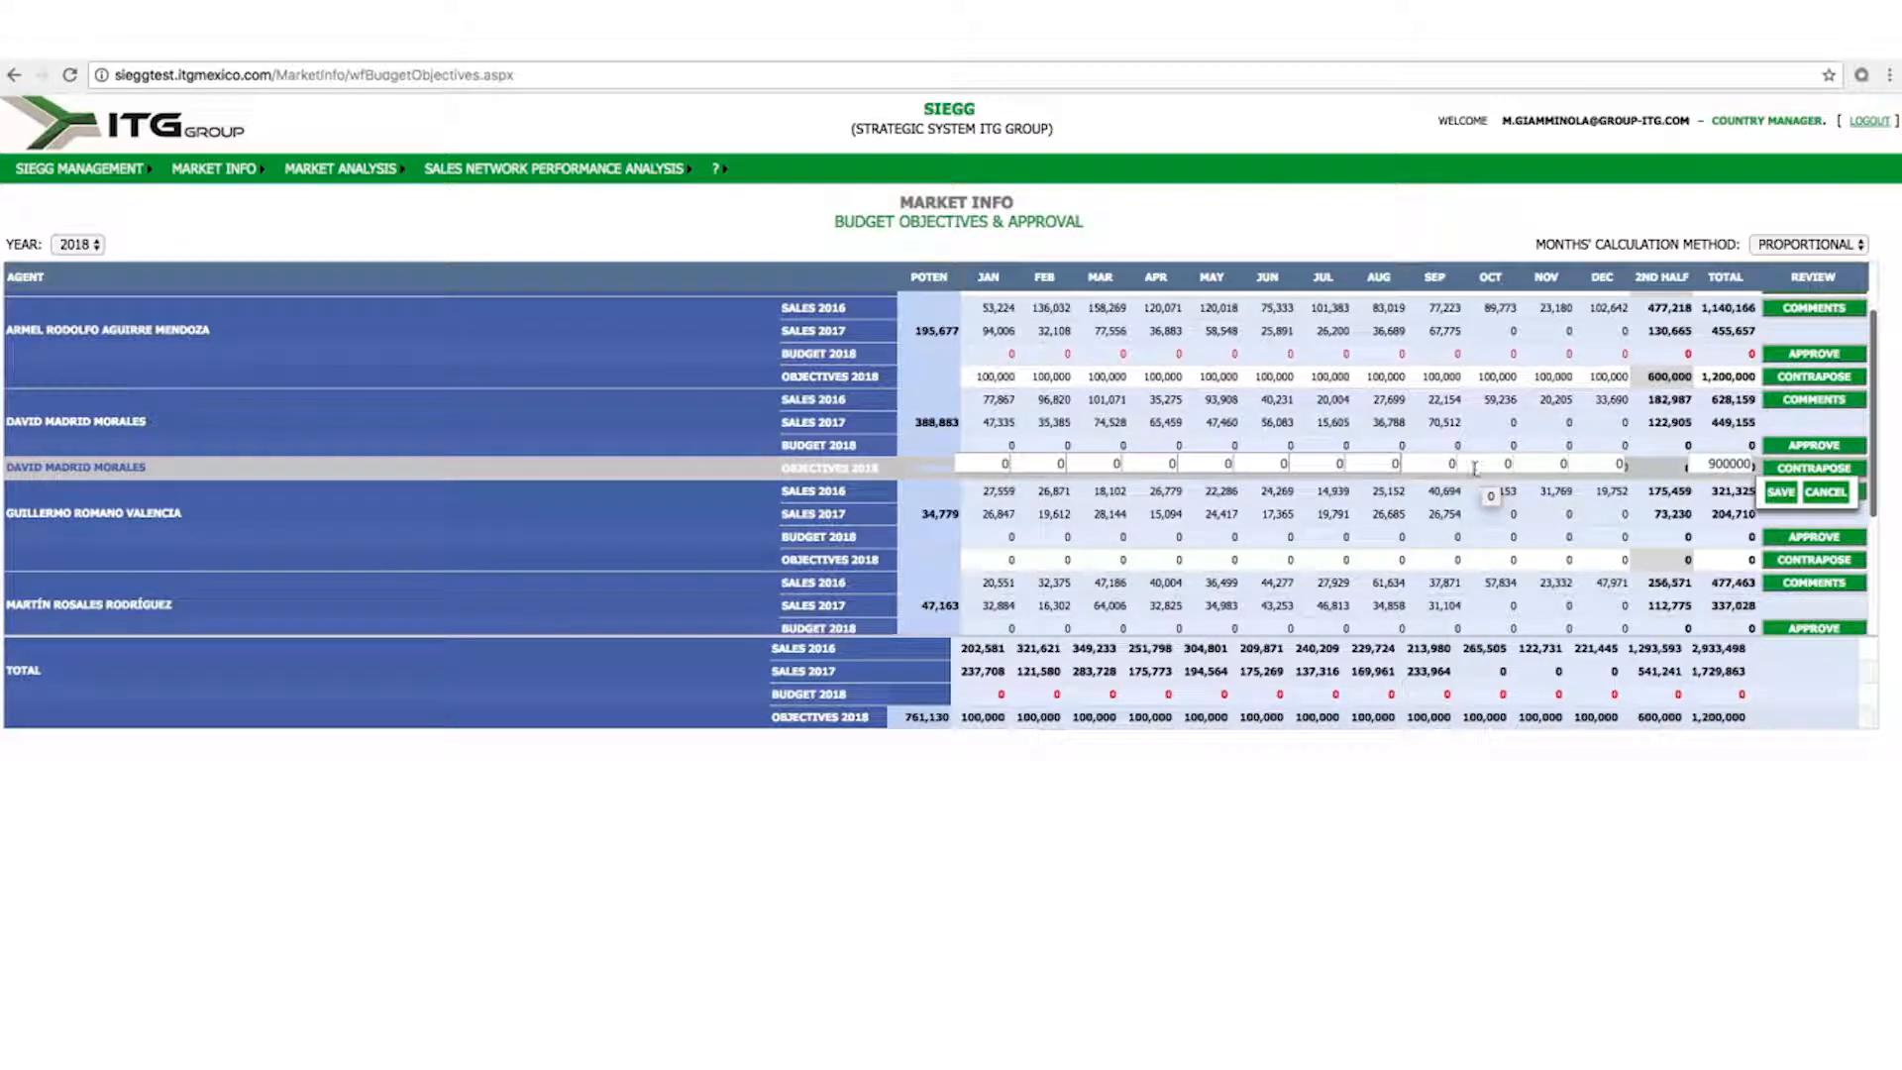
click(1779, 494)
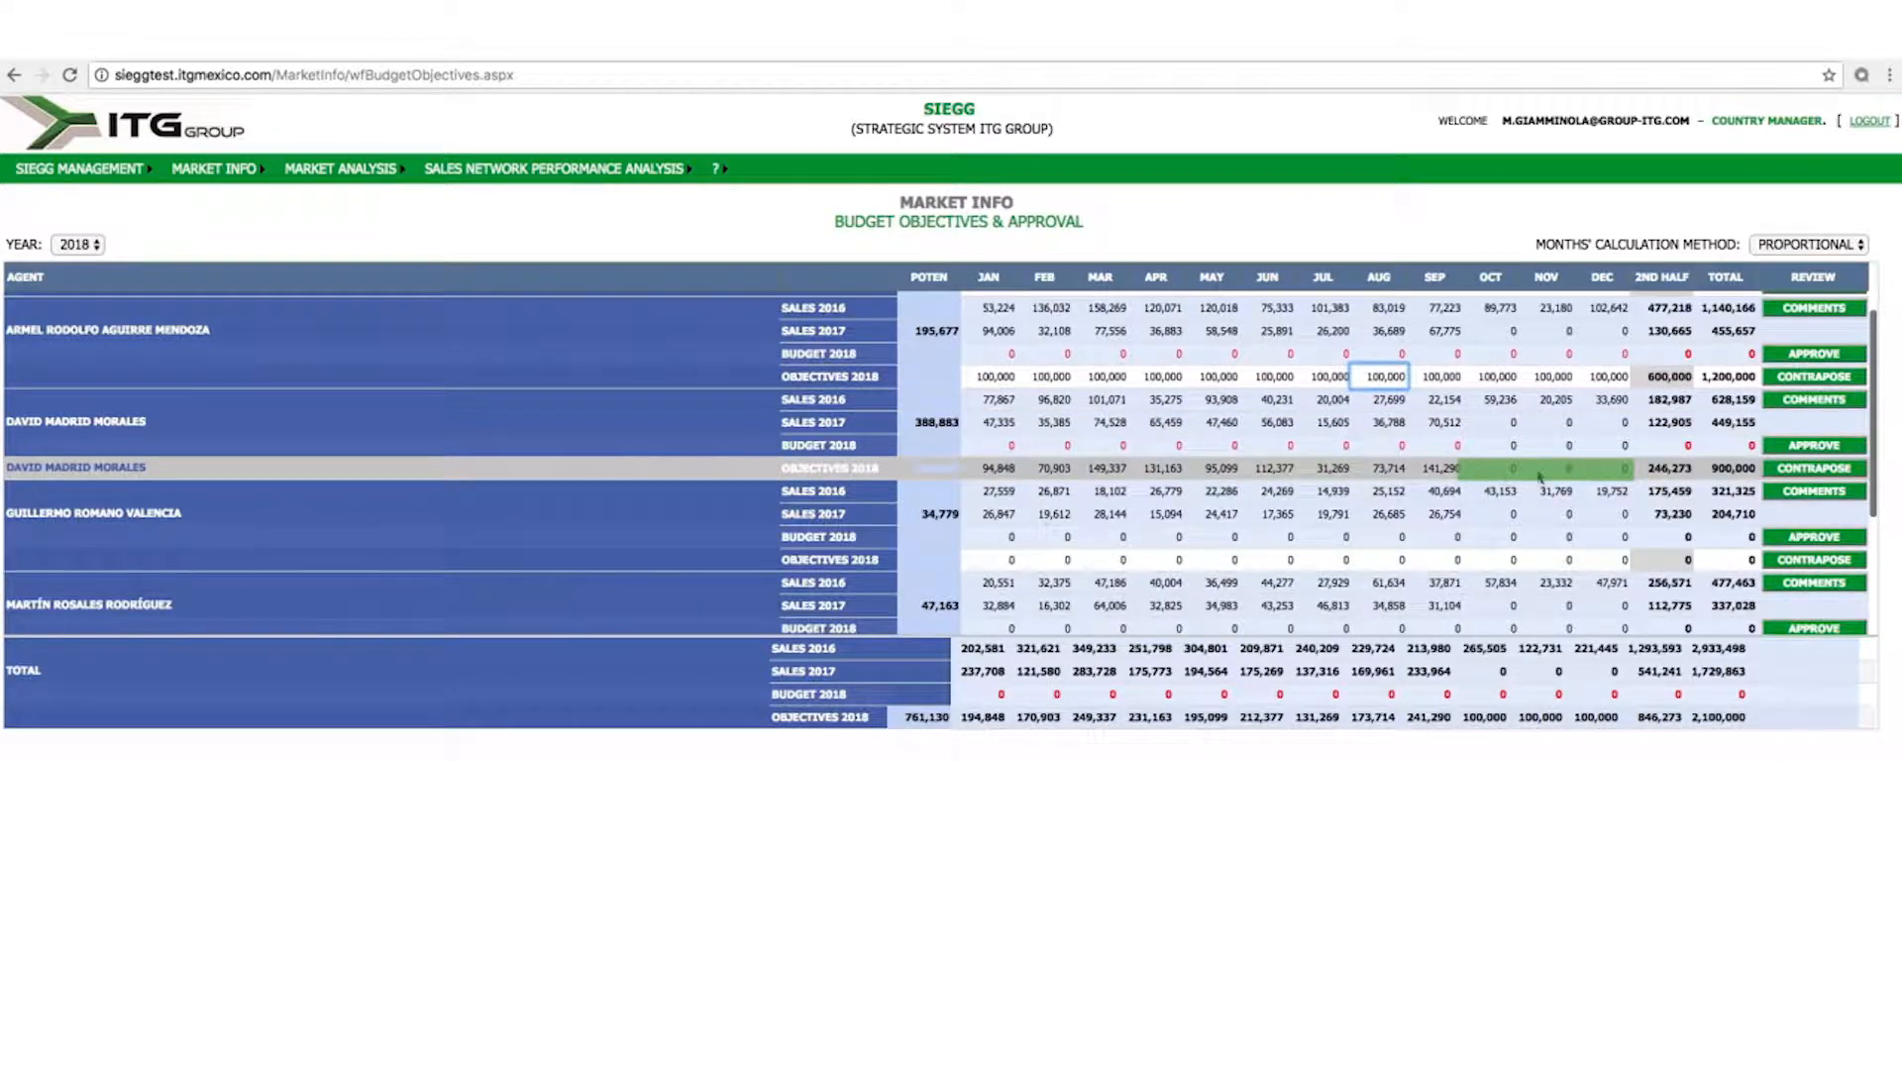
Set the third agent's October, November and December 2018 objectives to 100,000 each and save them
click(1494, 473)
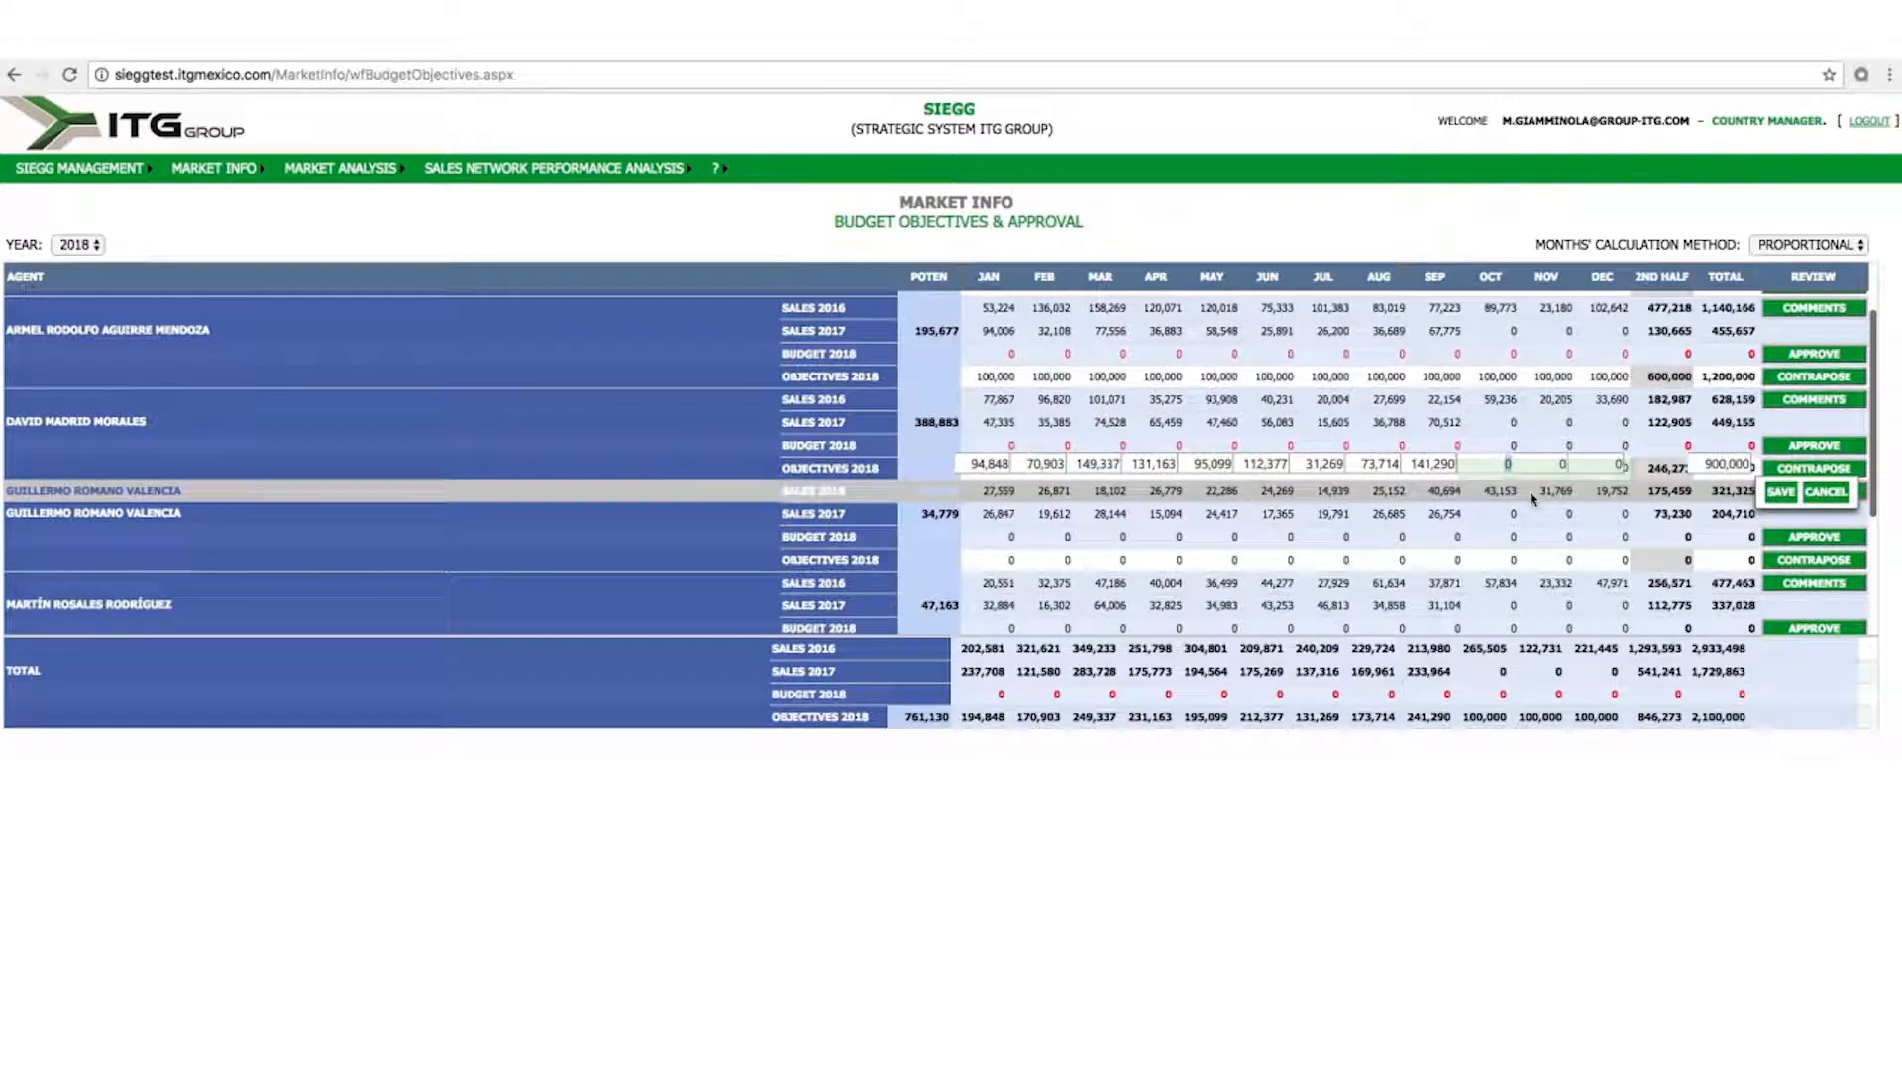
text(100000)
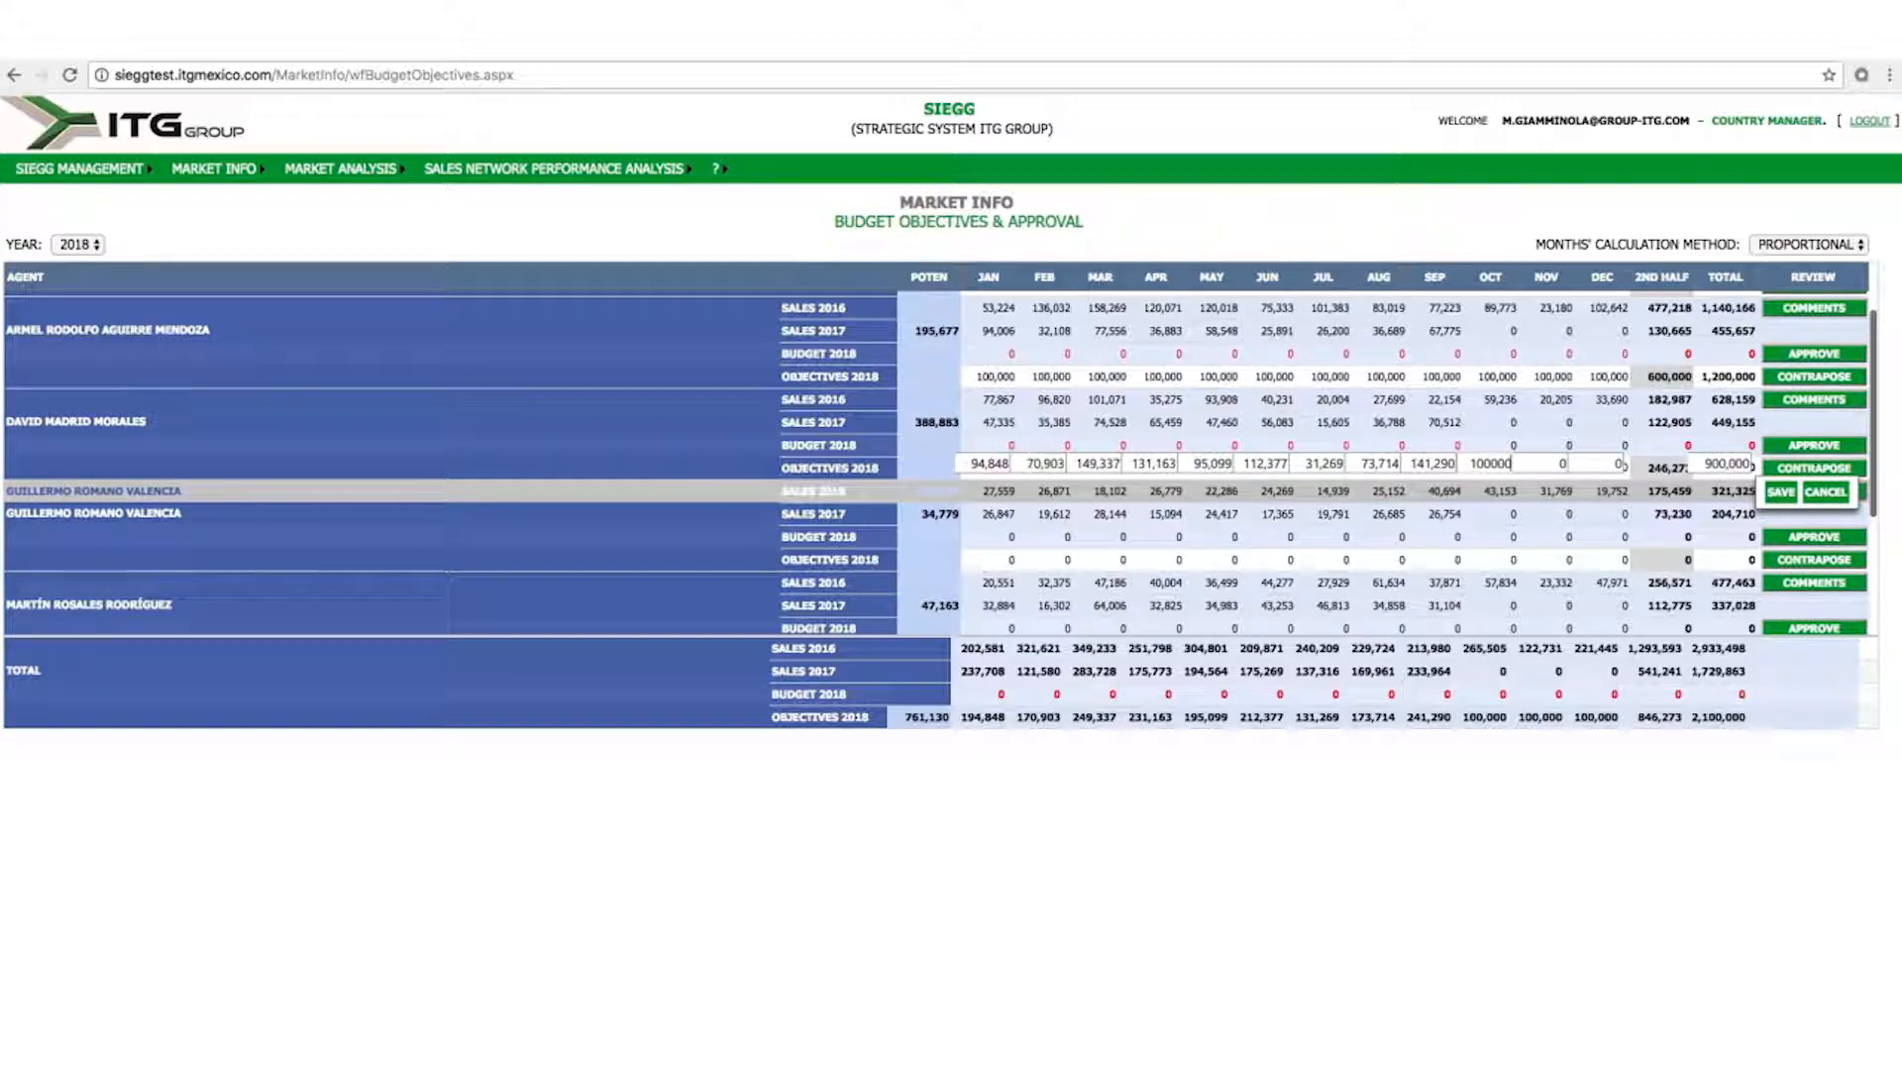
key(Tab)
text(1000)
key(Tab)
text(100000)
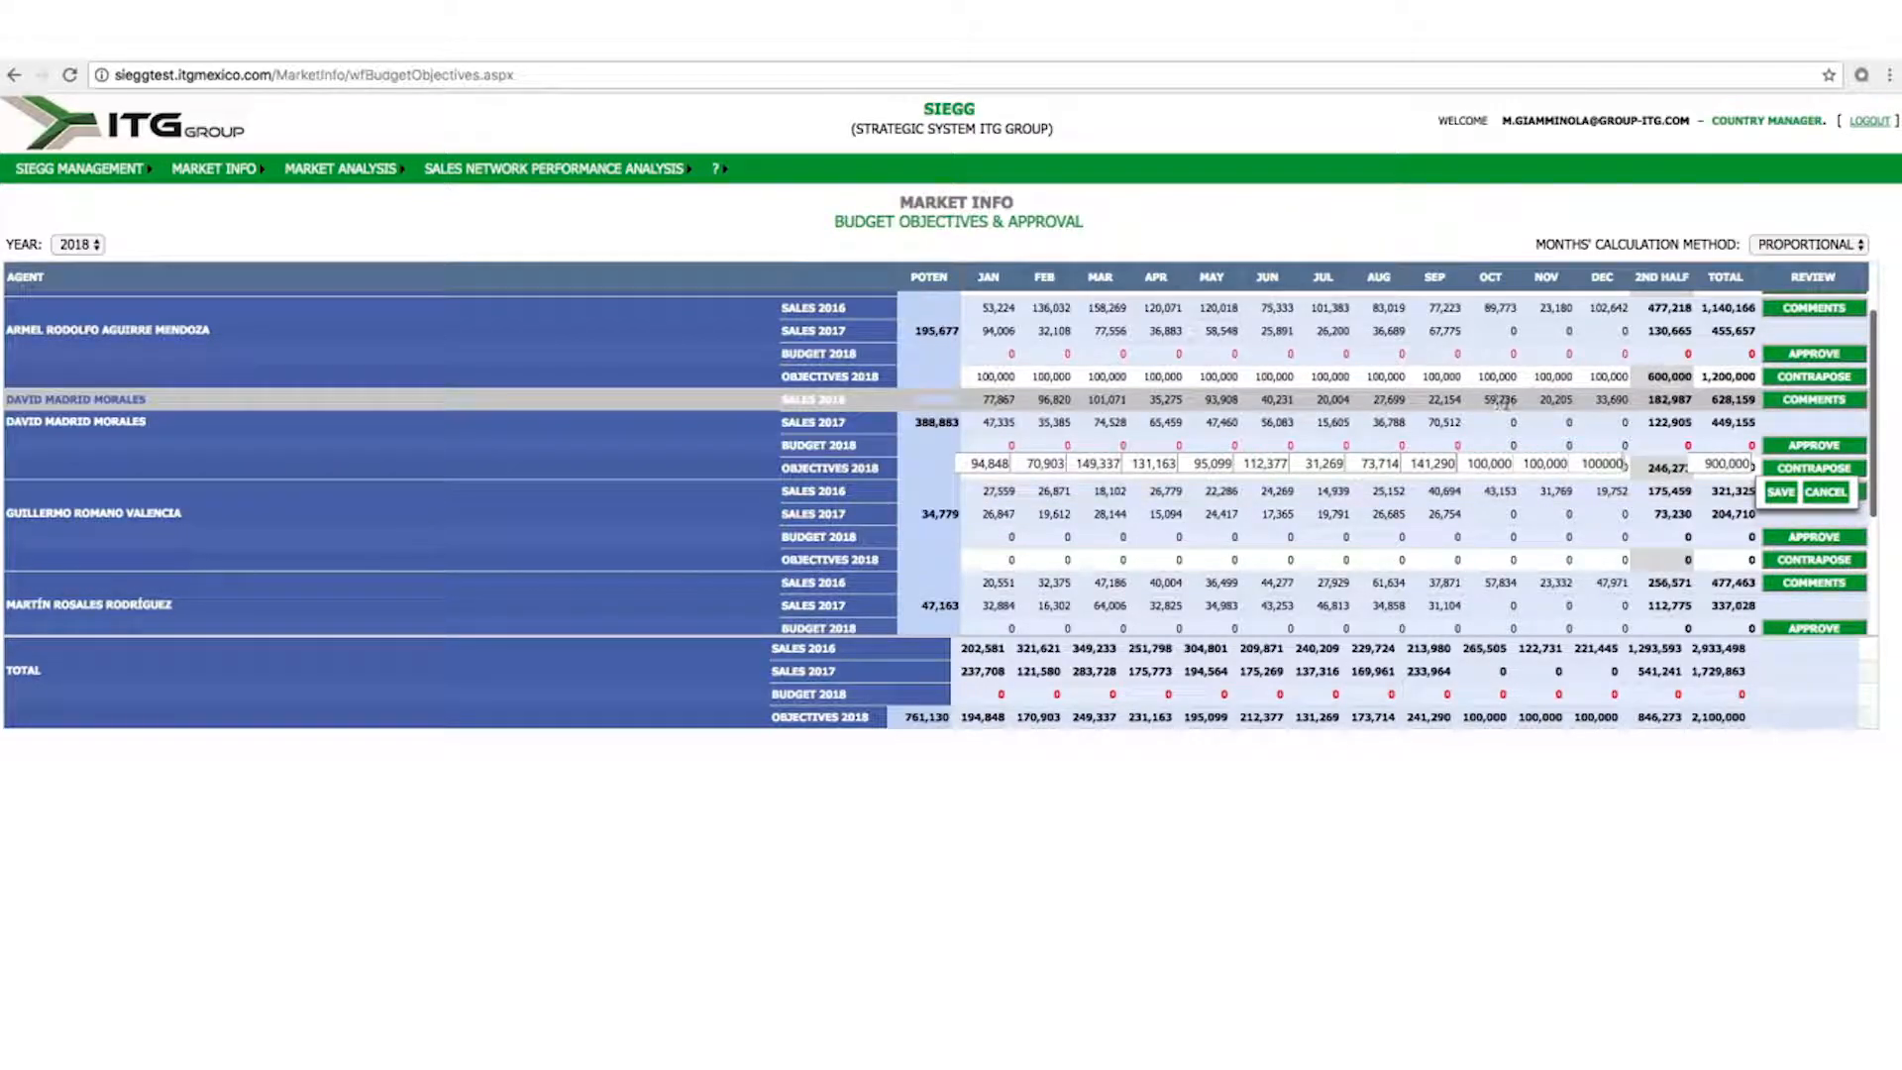
click(1779, 493)
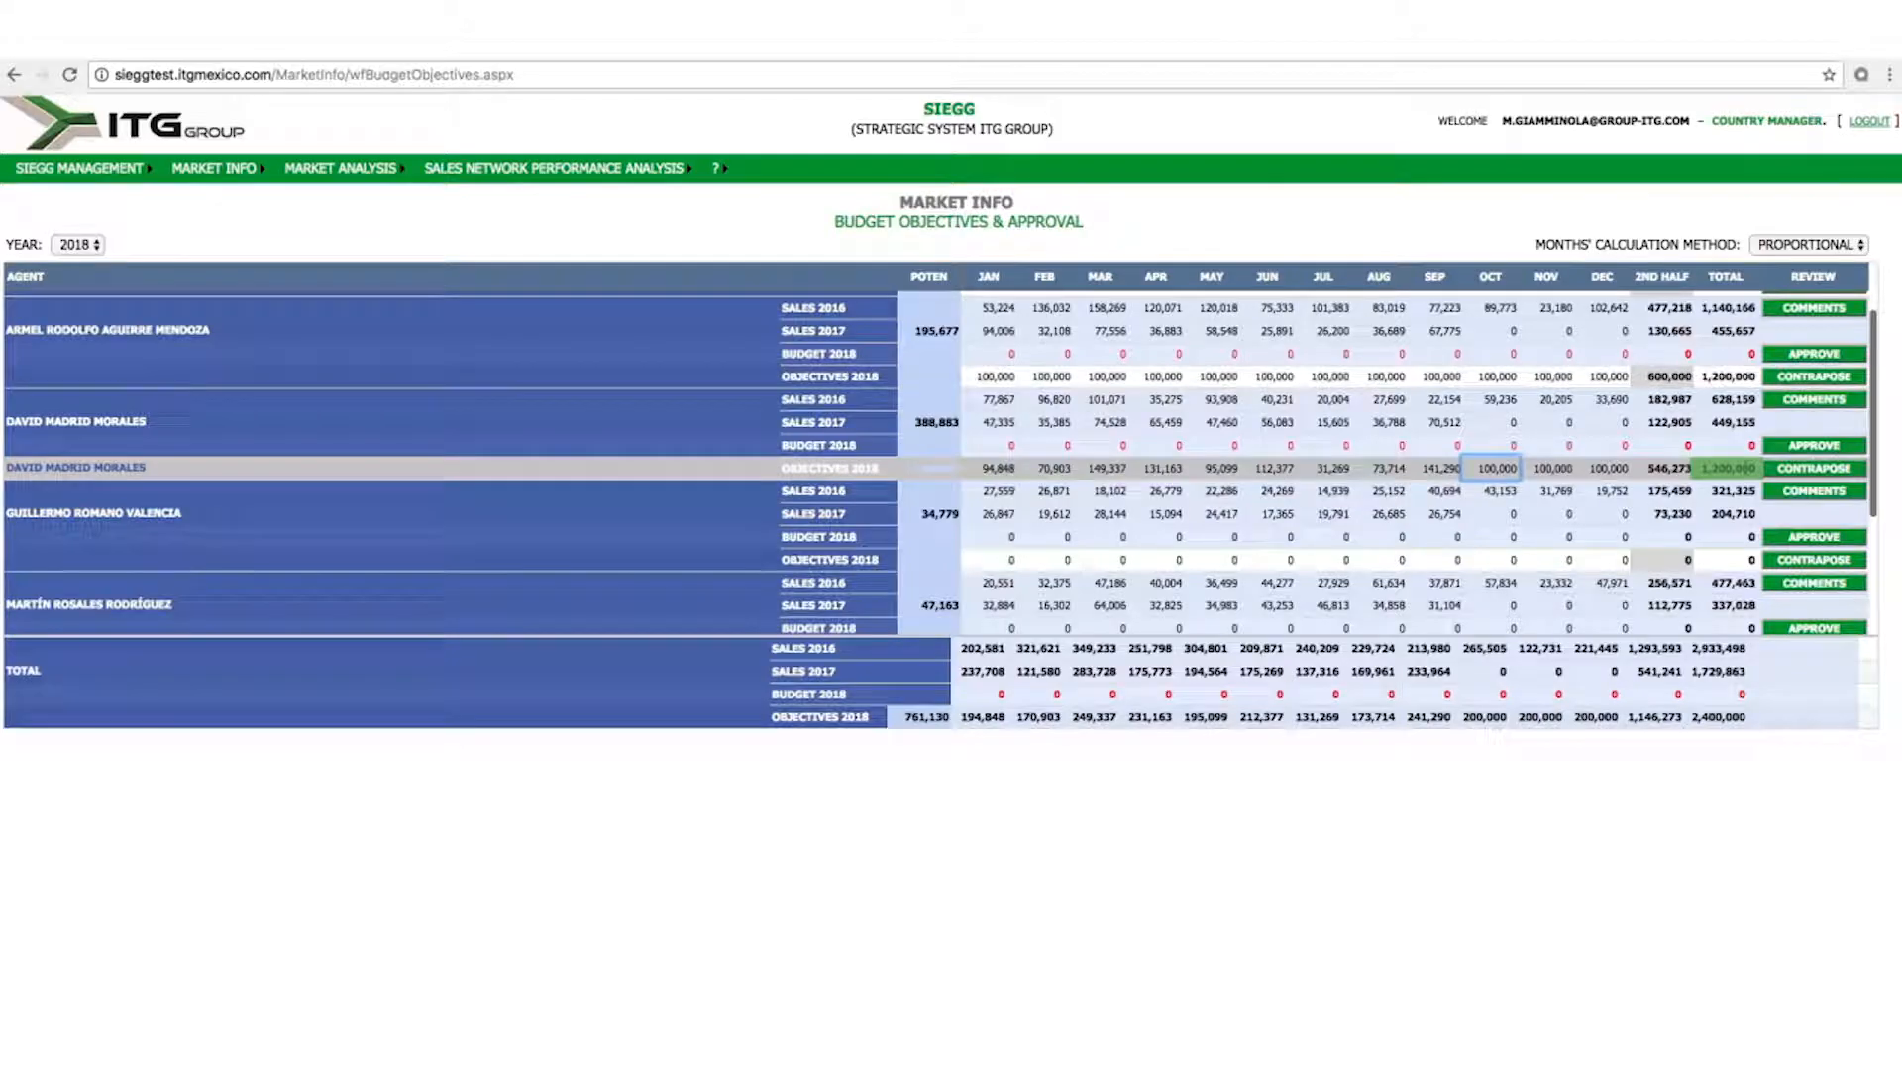
mouse_move(1875, 440)
mouse_down()
mouse_move(1875, 468)
mouse_move(1876, 420)
mouse_up()
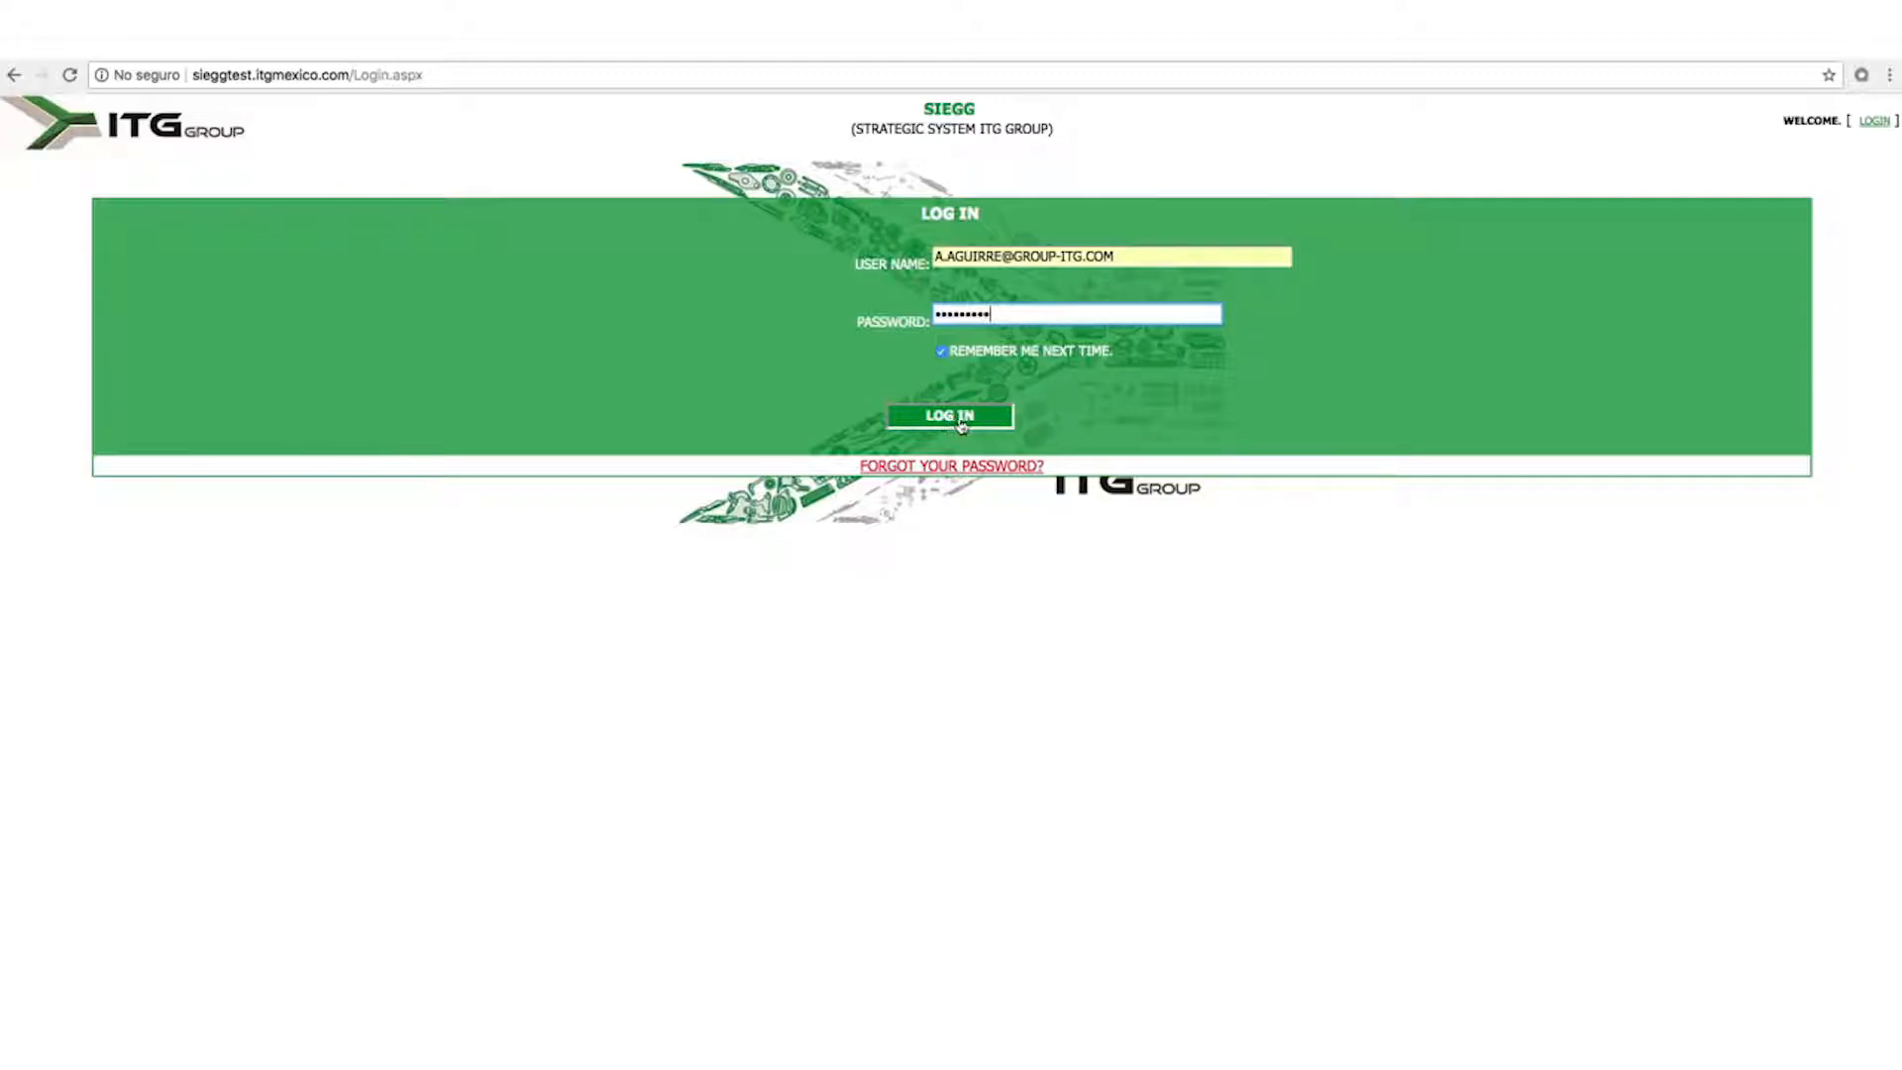
Log in with the senior salesman's account and open the Sales Budget page
click(959, 426)
mouse_move(231, 180)
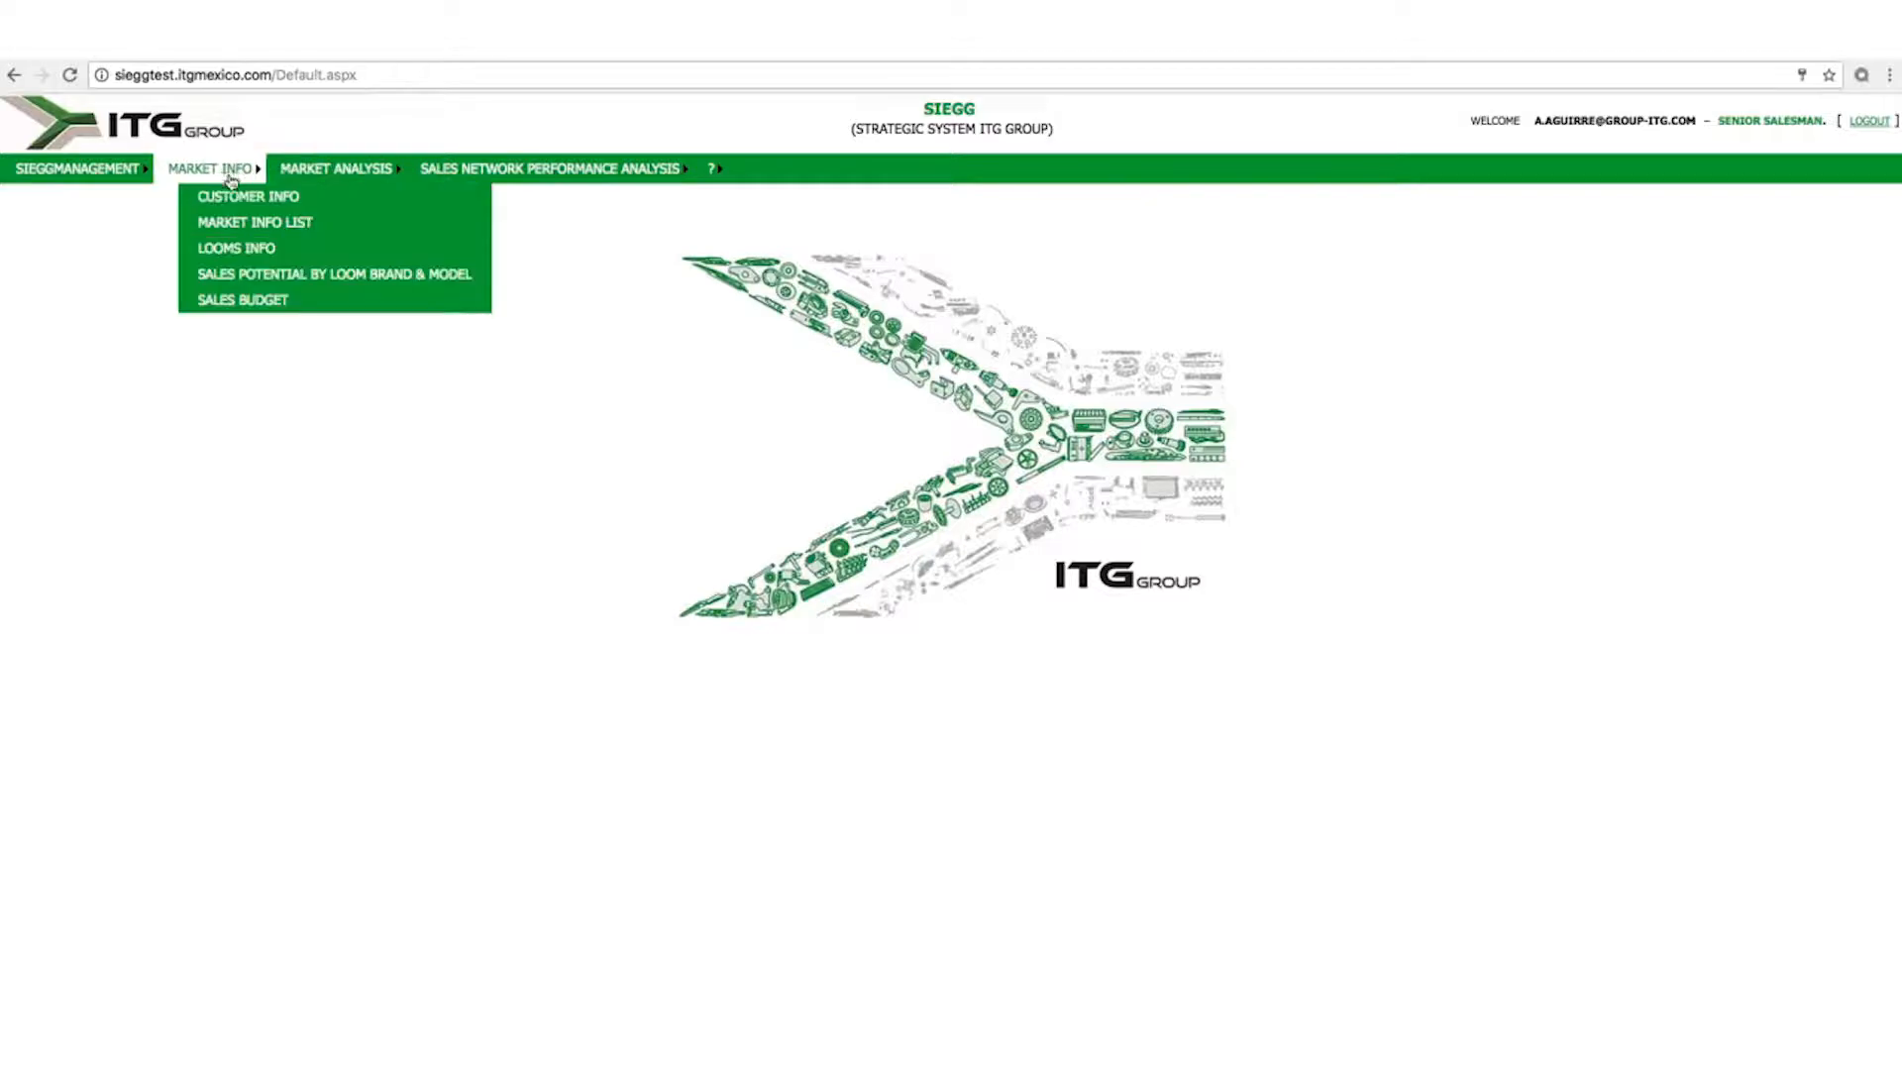
click(238, 305)
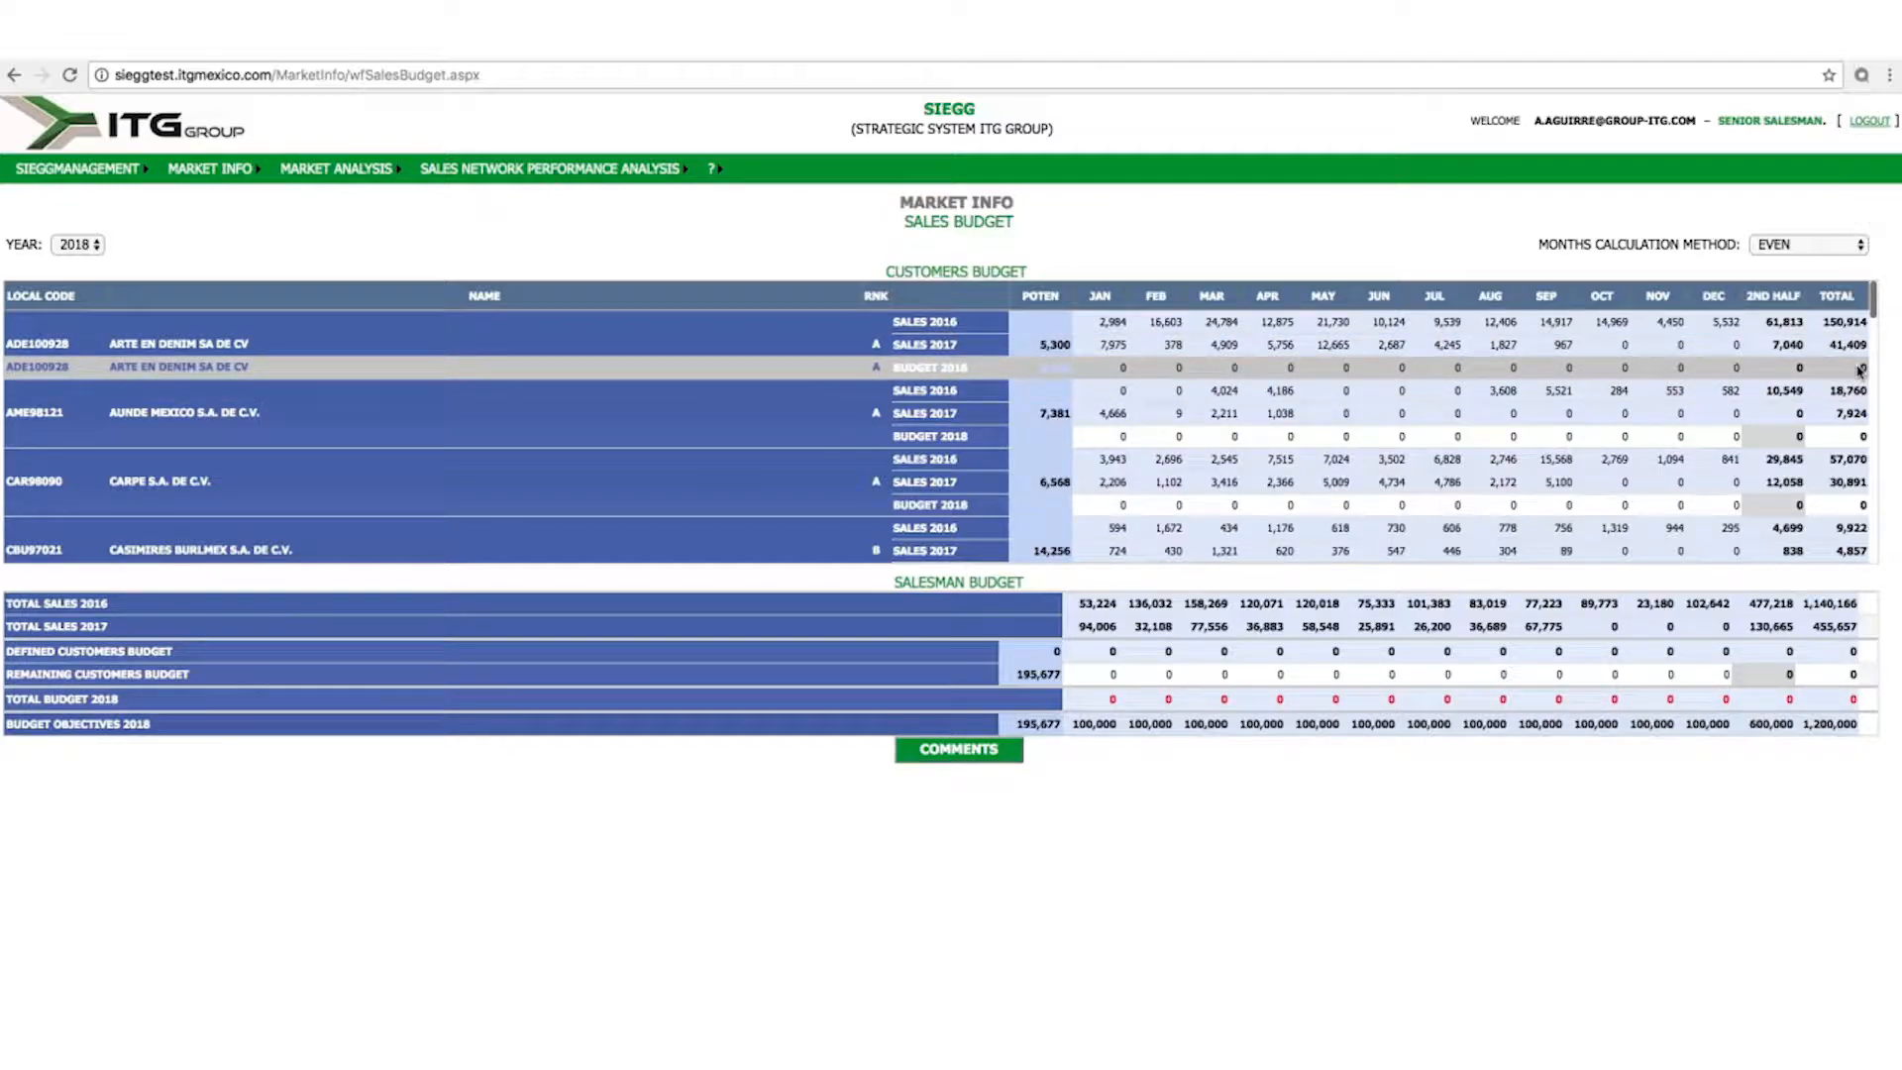
Keep the Even months calculation method and save a total 2018 budget of 150,000 for Arte en Denim SA de CV
click(1861, 245)
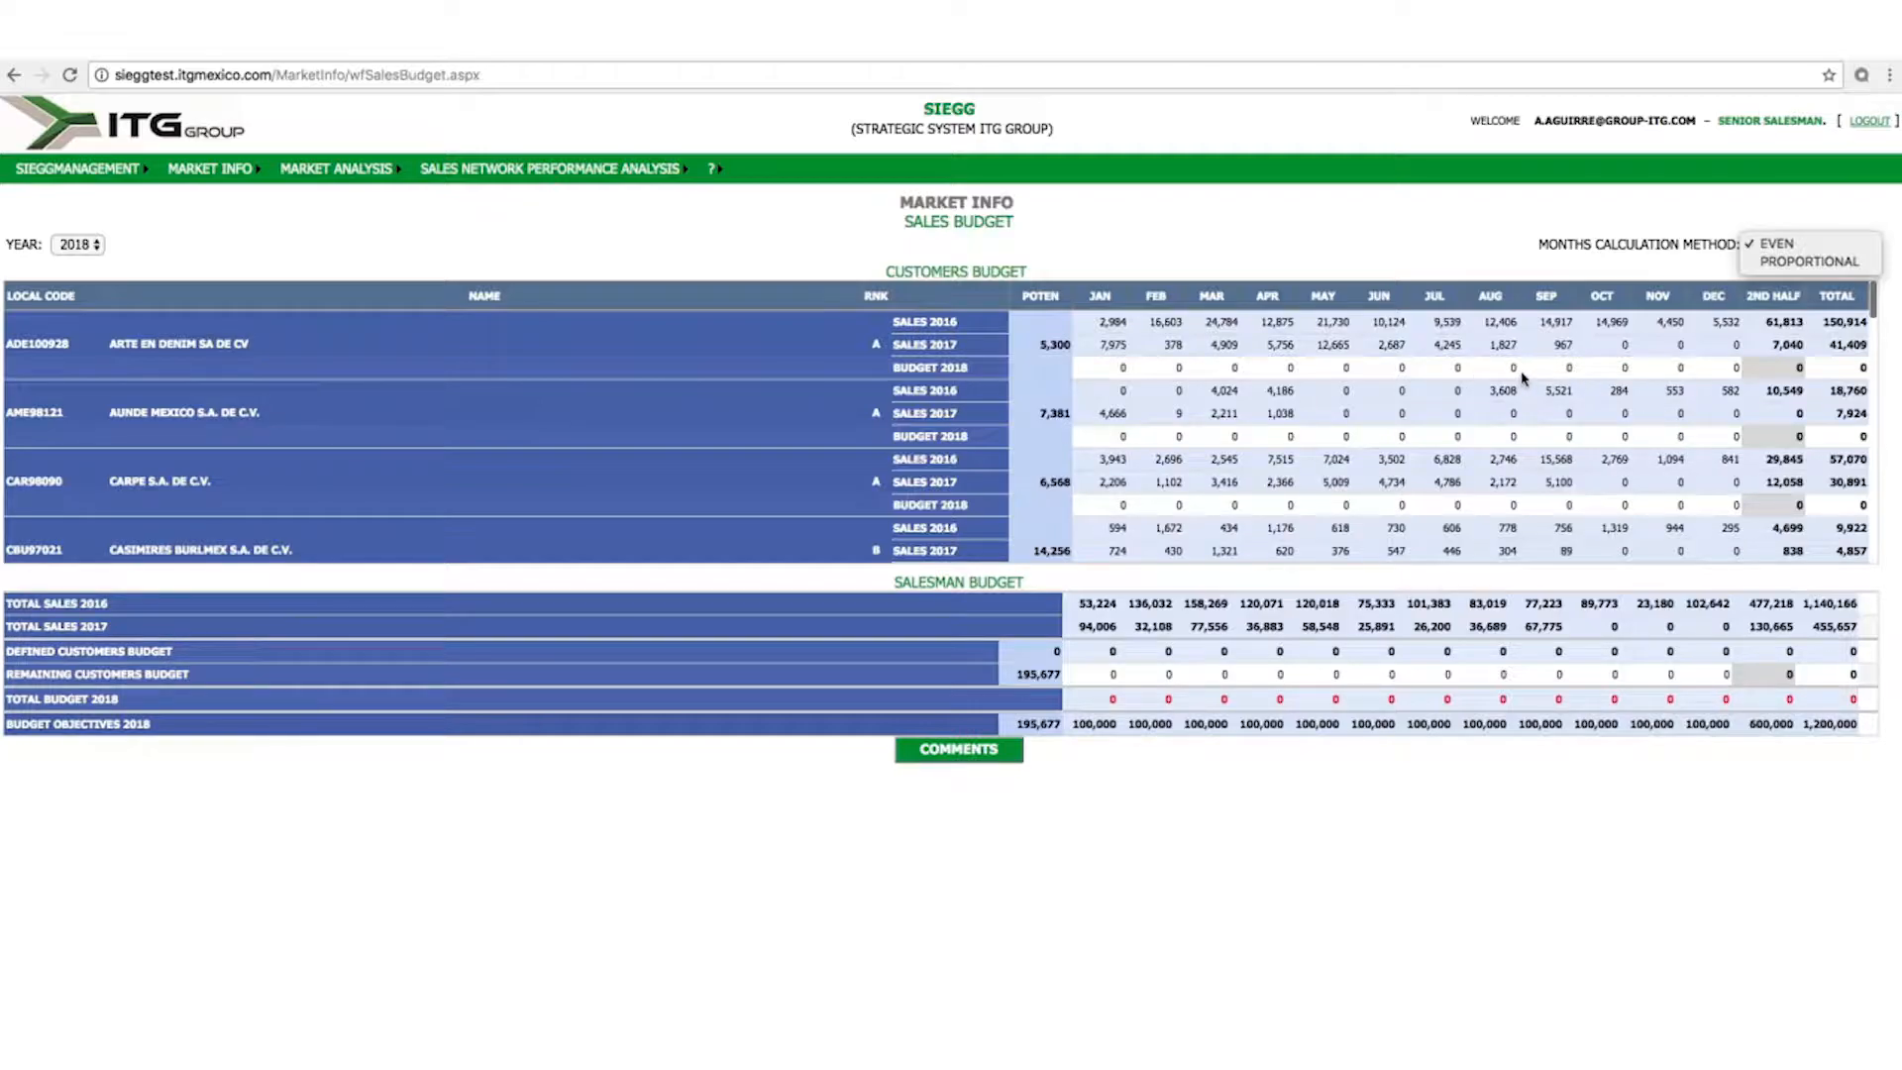
click(1569, 376)
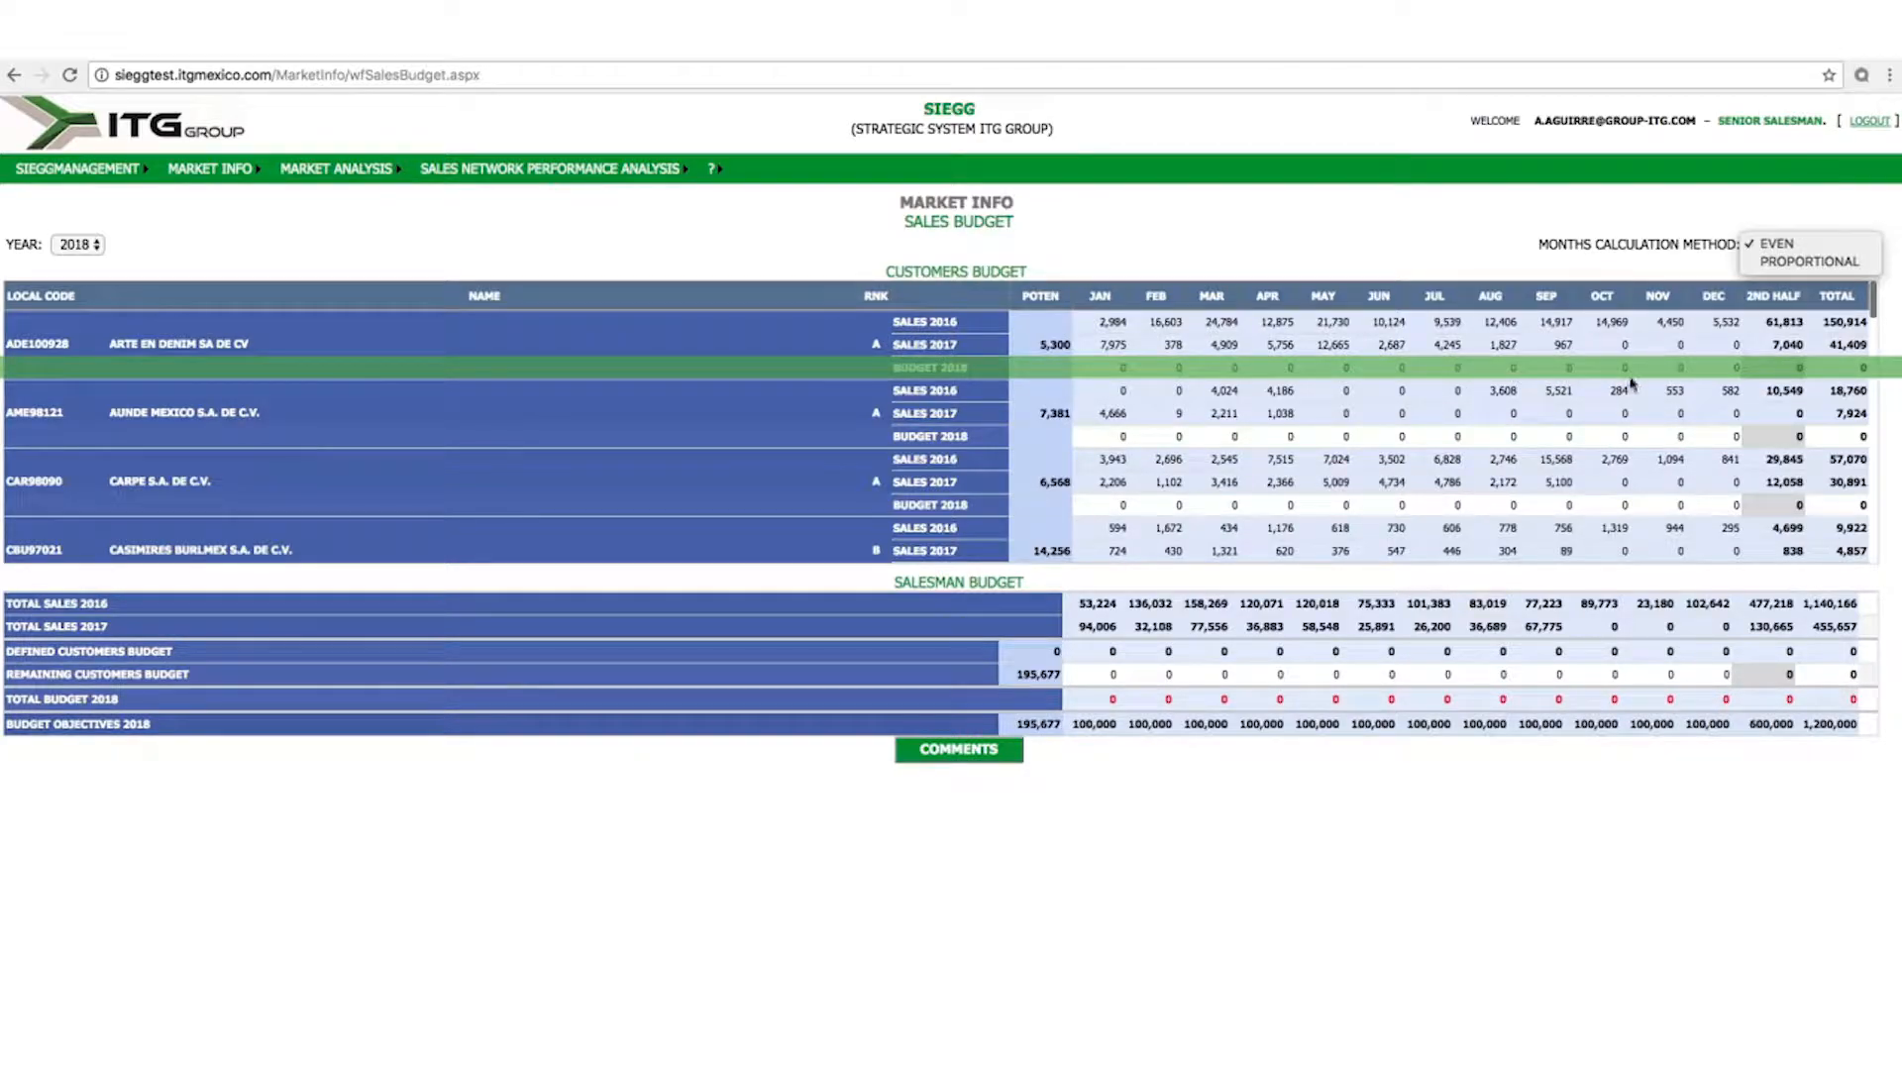
click(1863, 371)
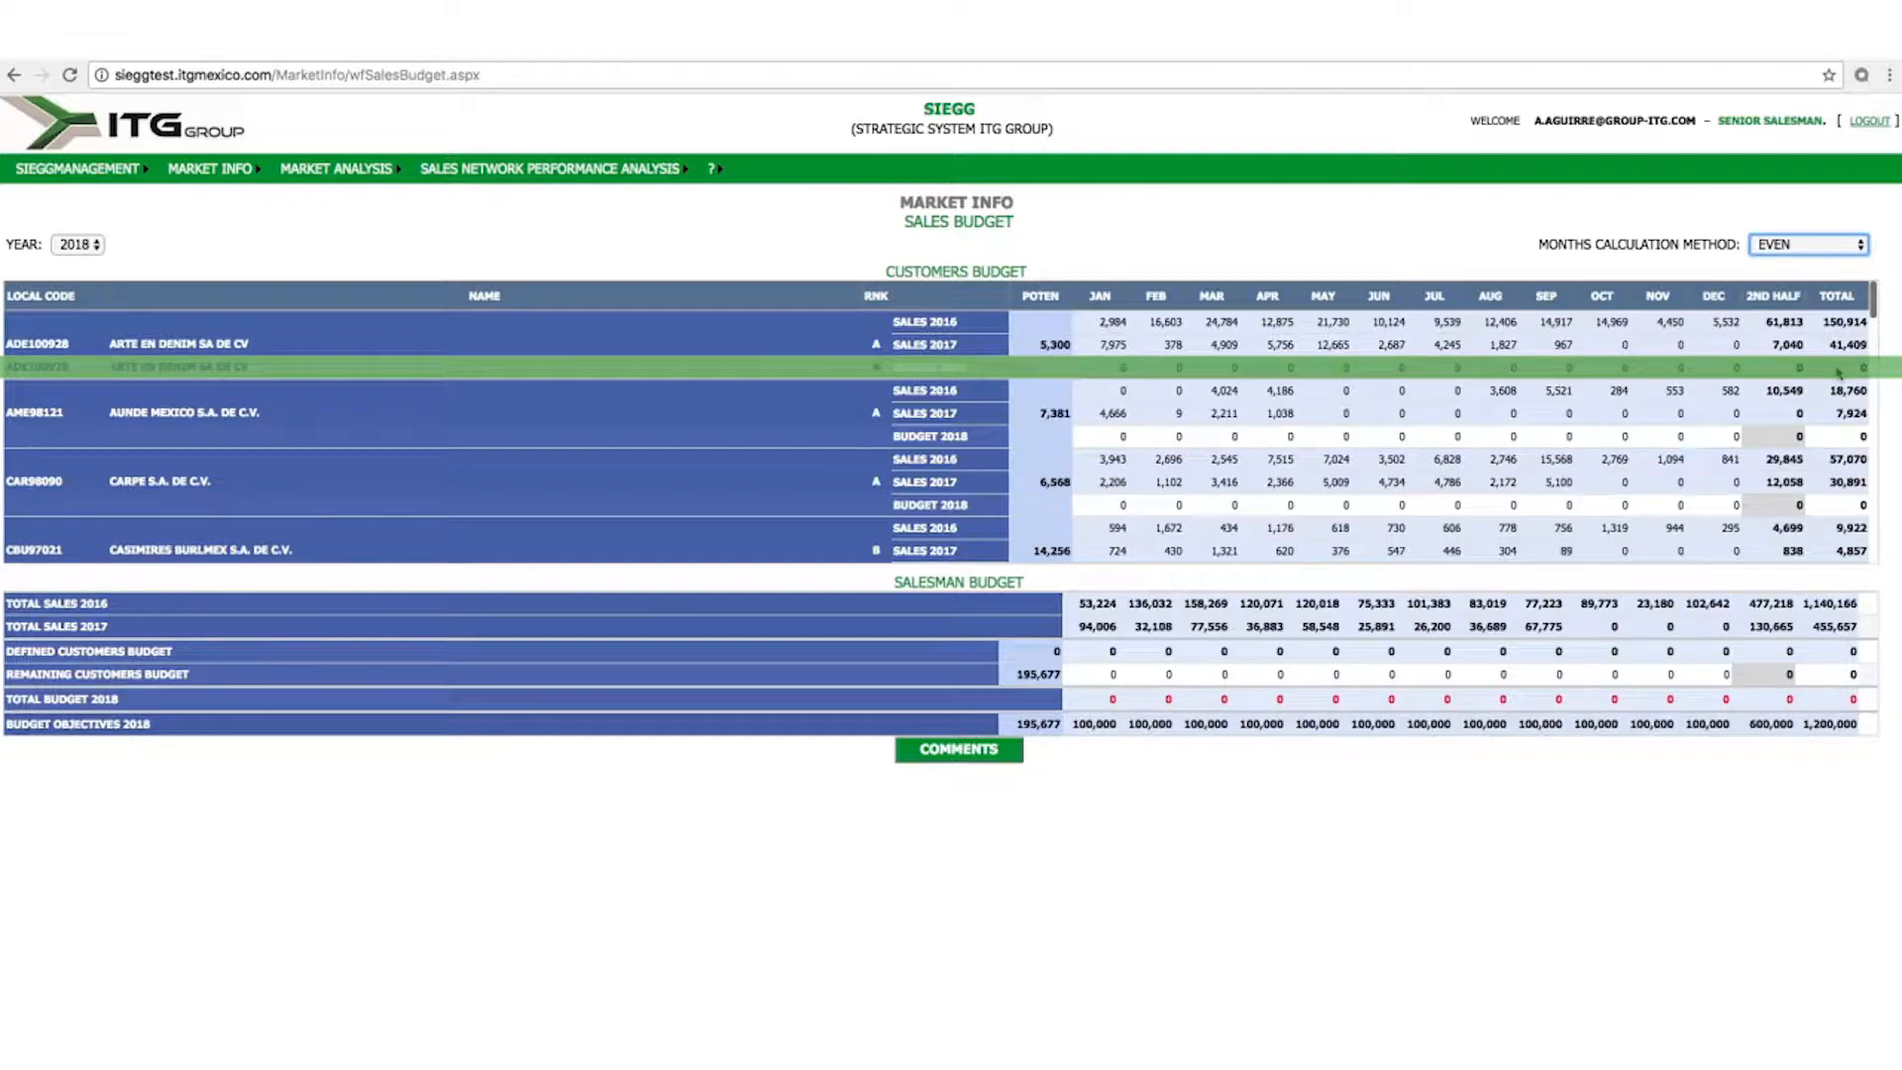
click(1839, 376)
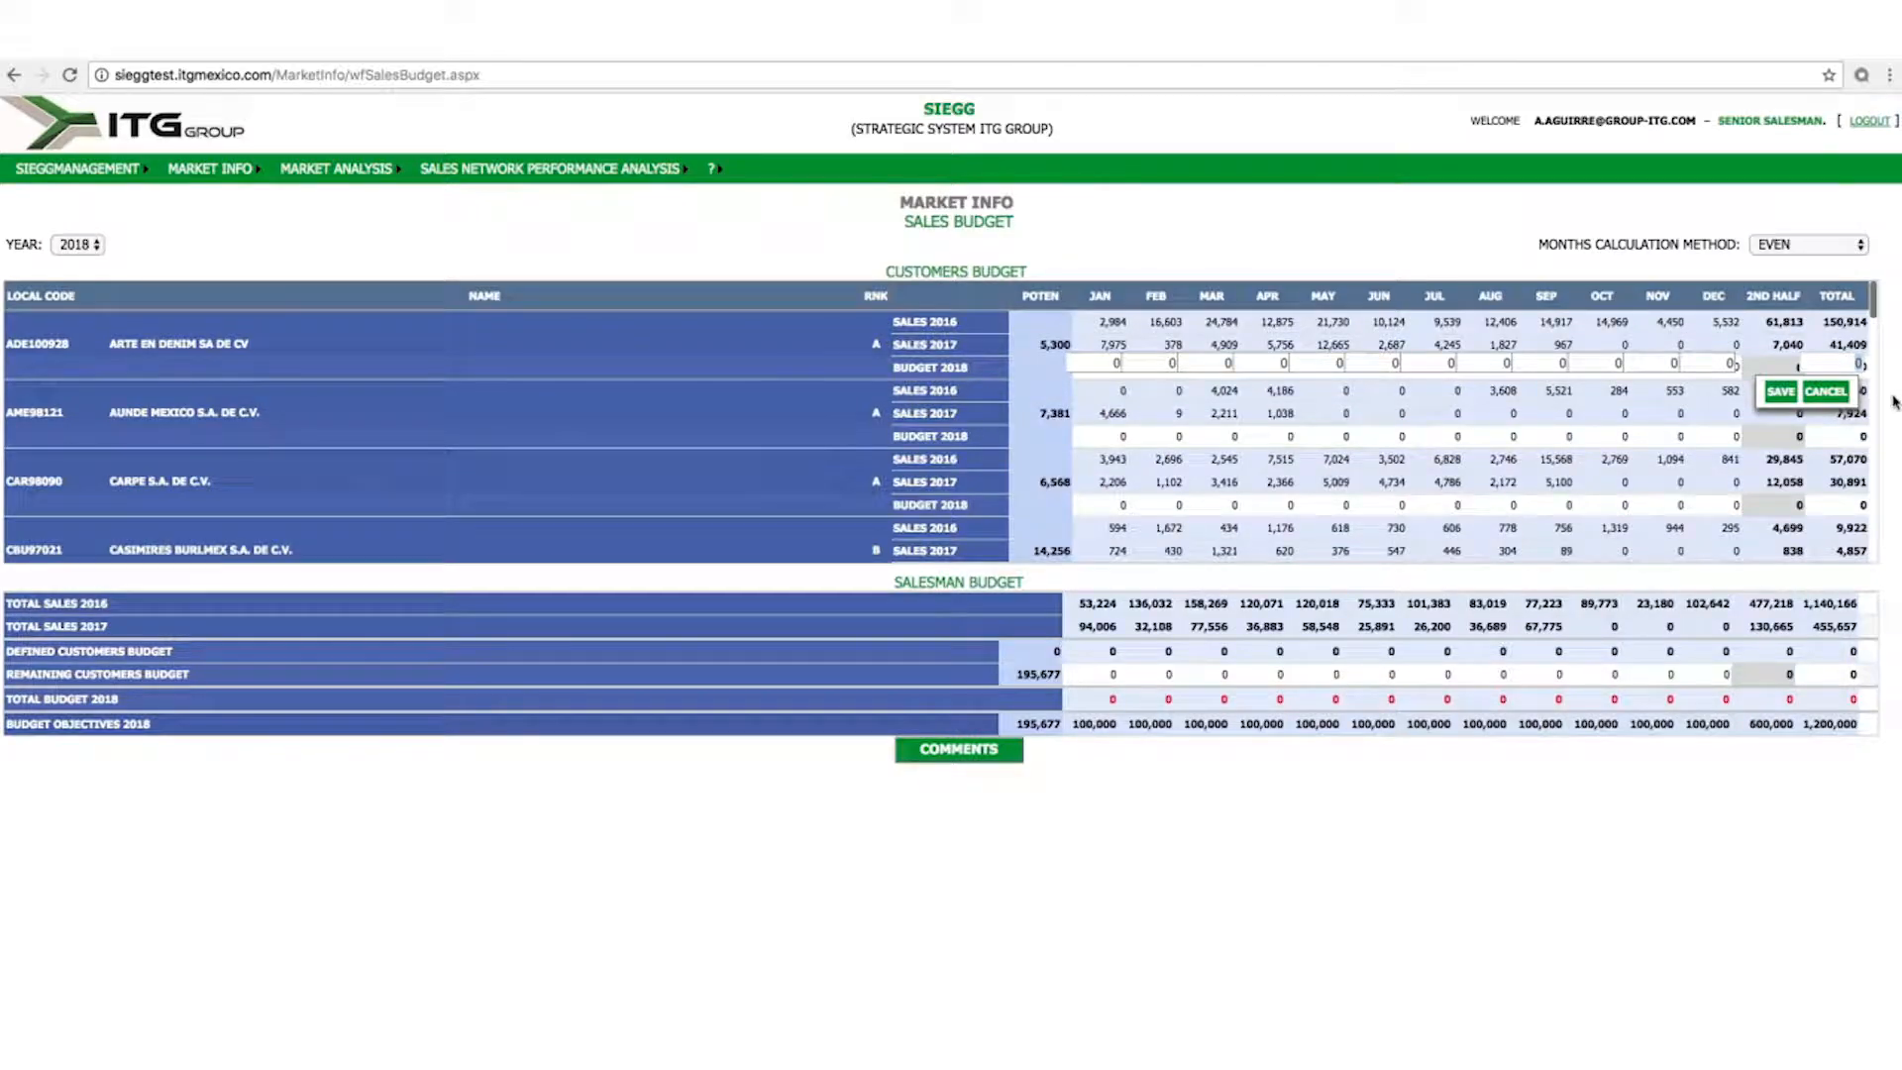
text(150000)
click(1779, 391)
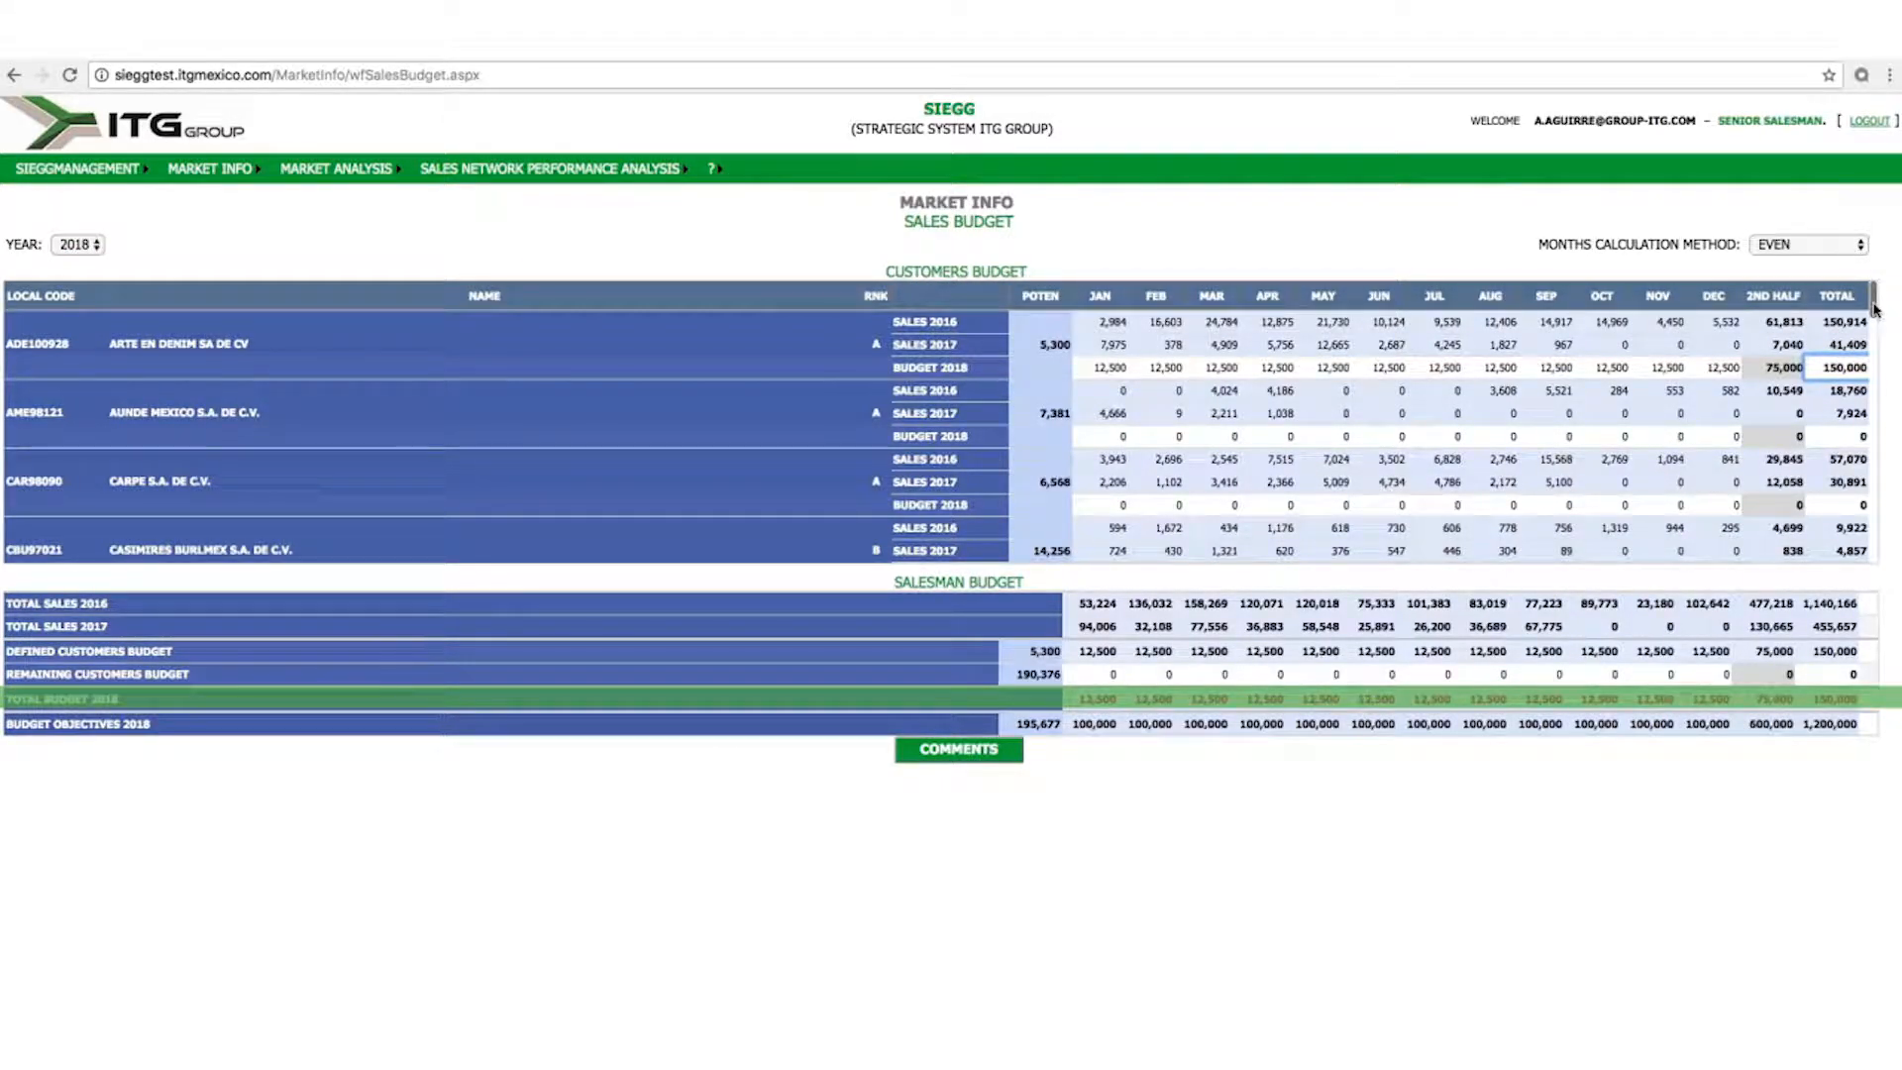
Set the total 2018 budget for Carpe S.A. de C.V. to 60,000 and save it
drag(1875, 310, 1874, 326)
click(1840, 382)
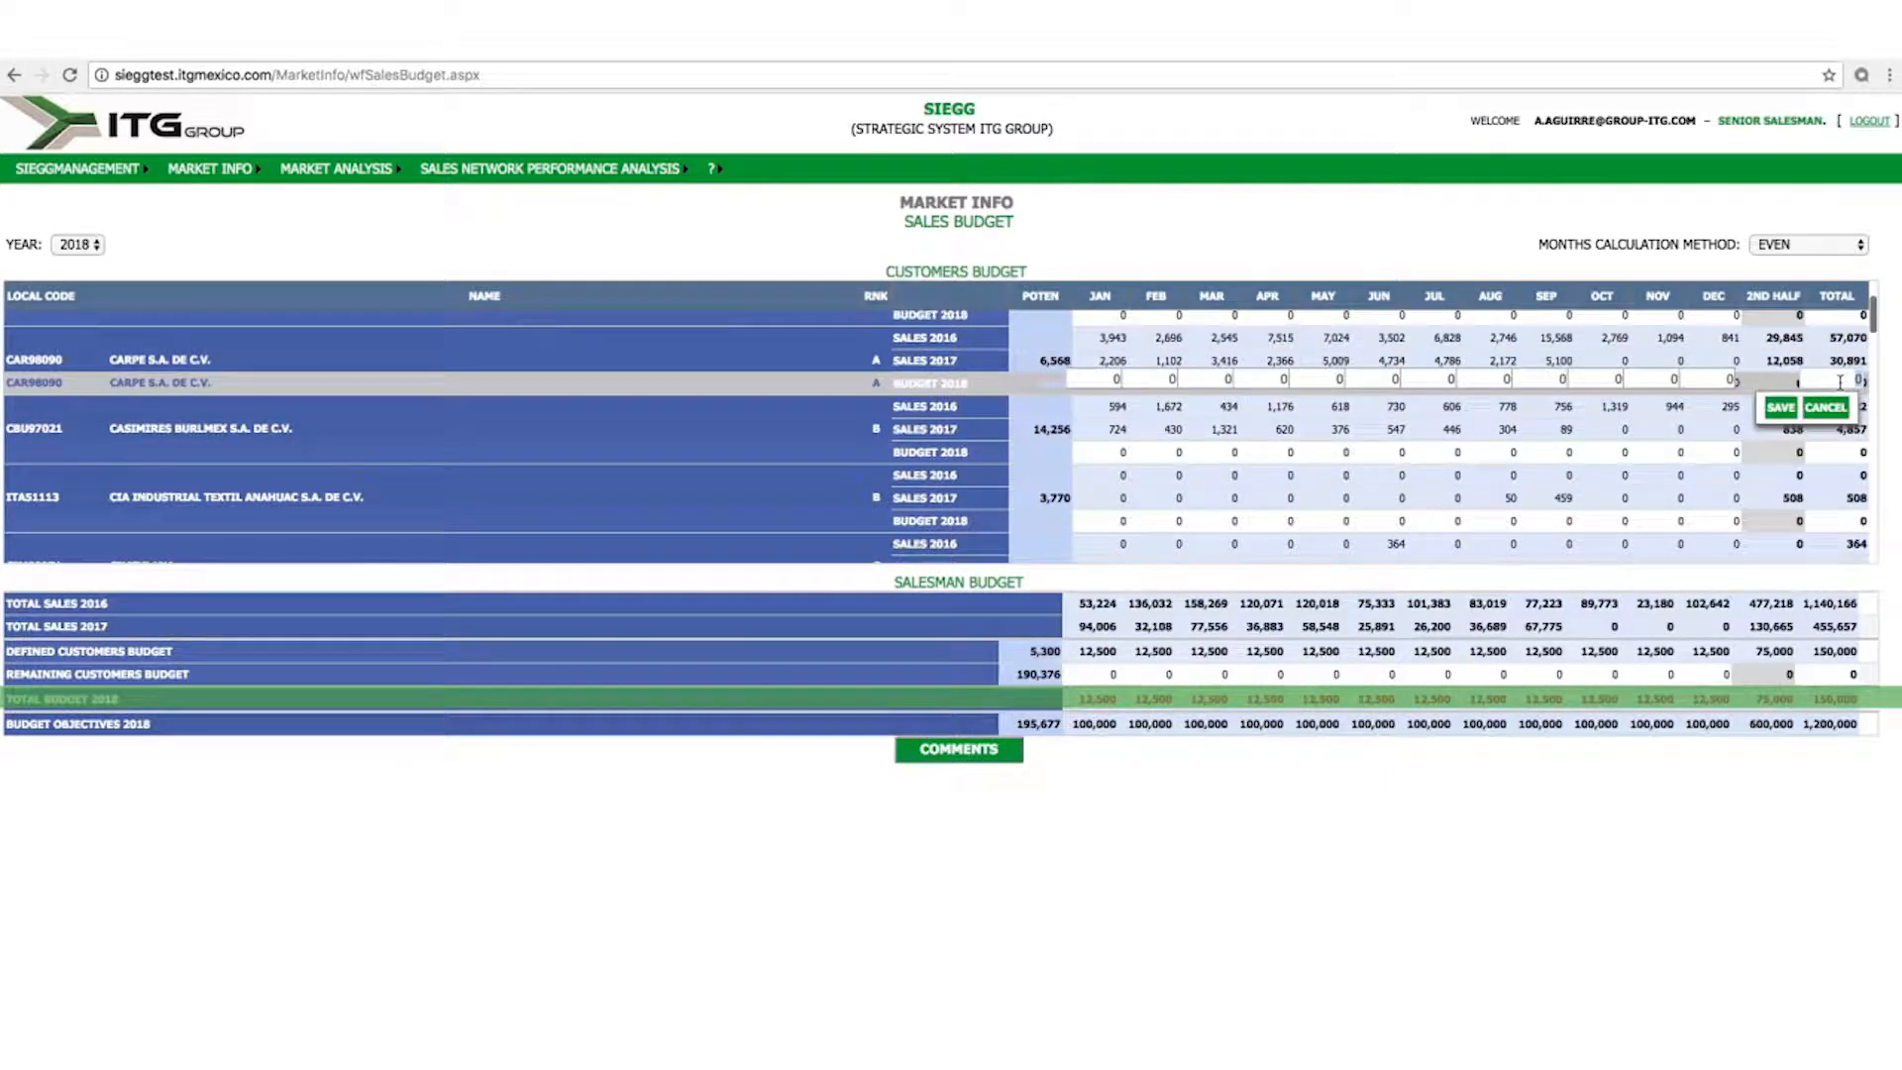
text(60000)
click(1780, 407)
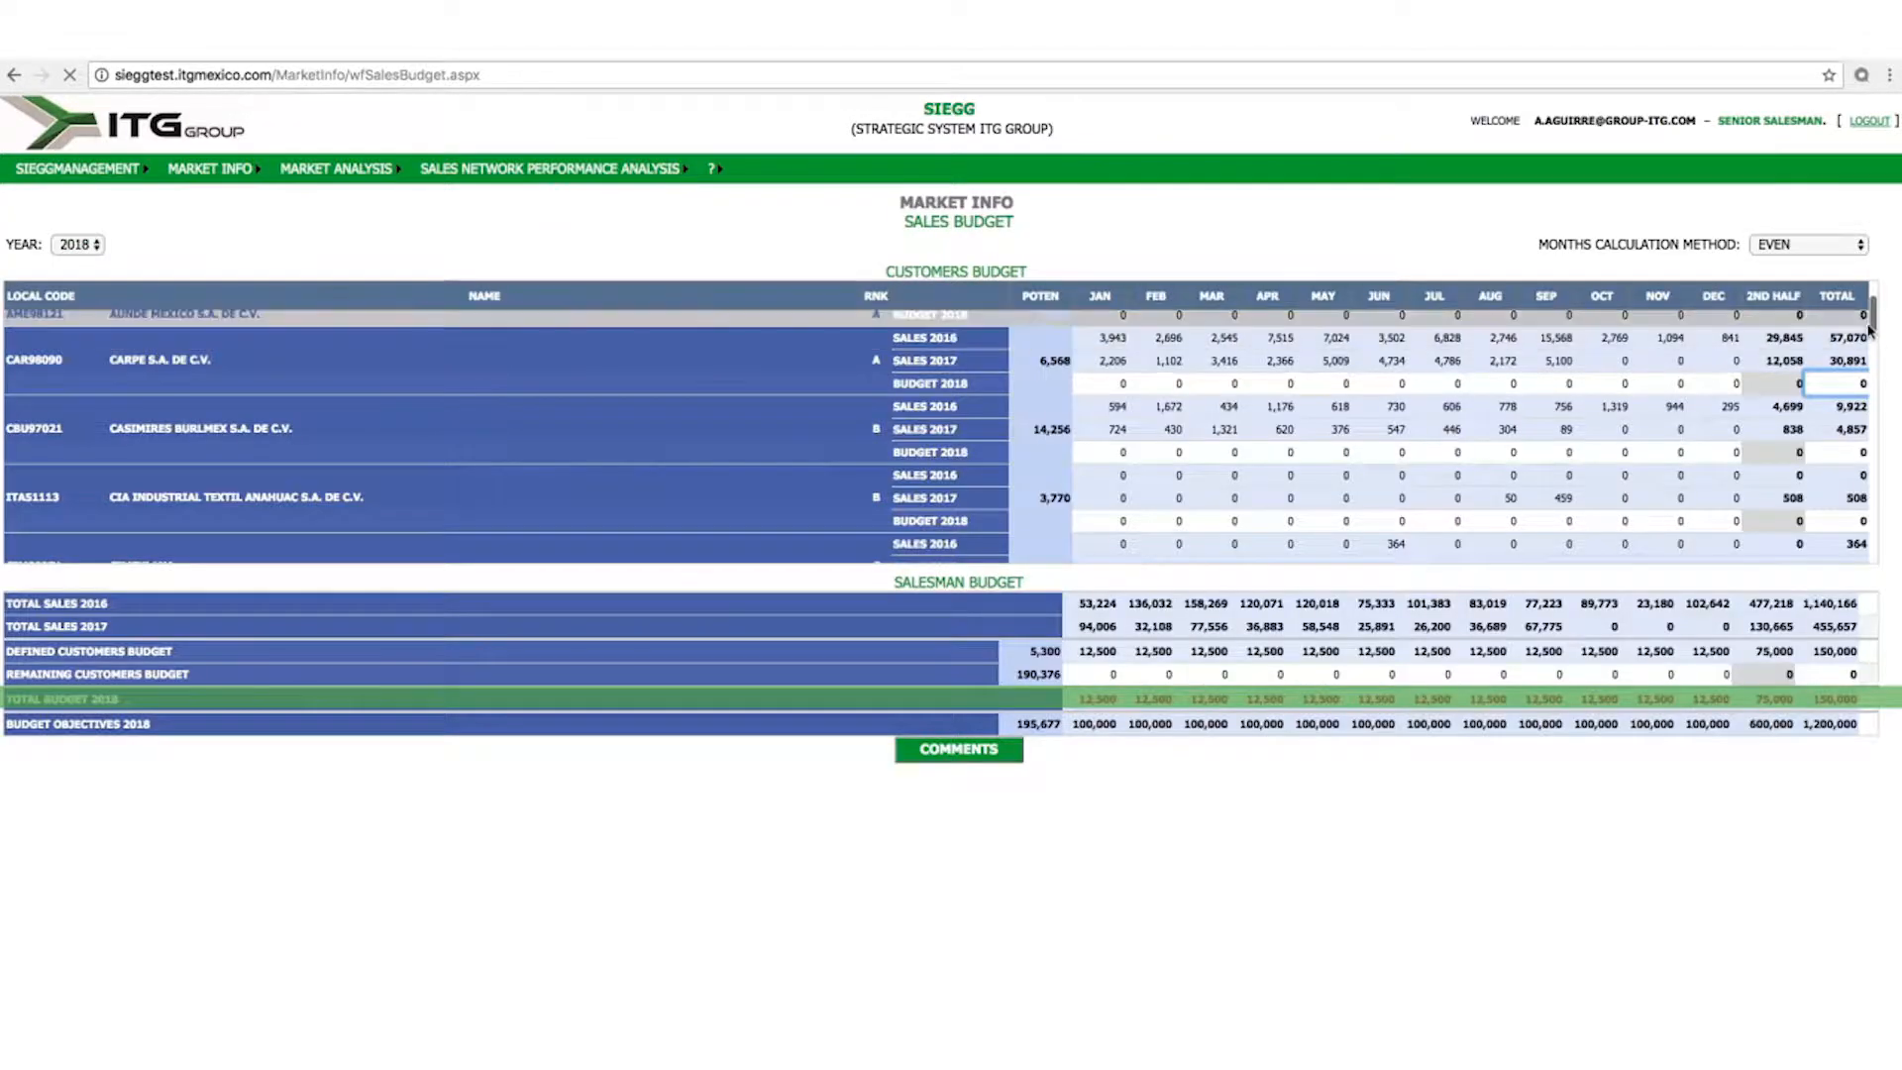
Set the total 2018 budget for Global Denim S.A. de C.V. to 250,000 and save it
scroll(1873, 347, down, 3)
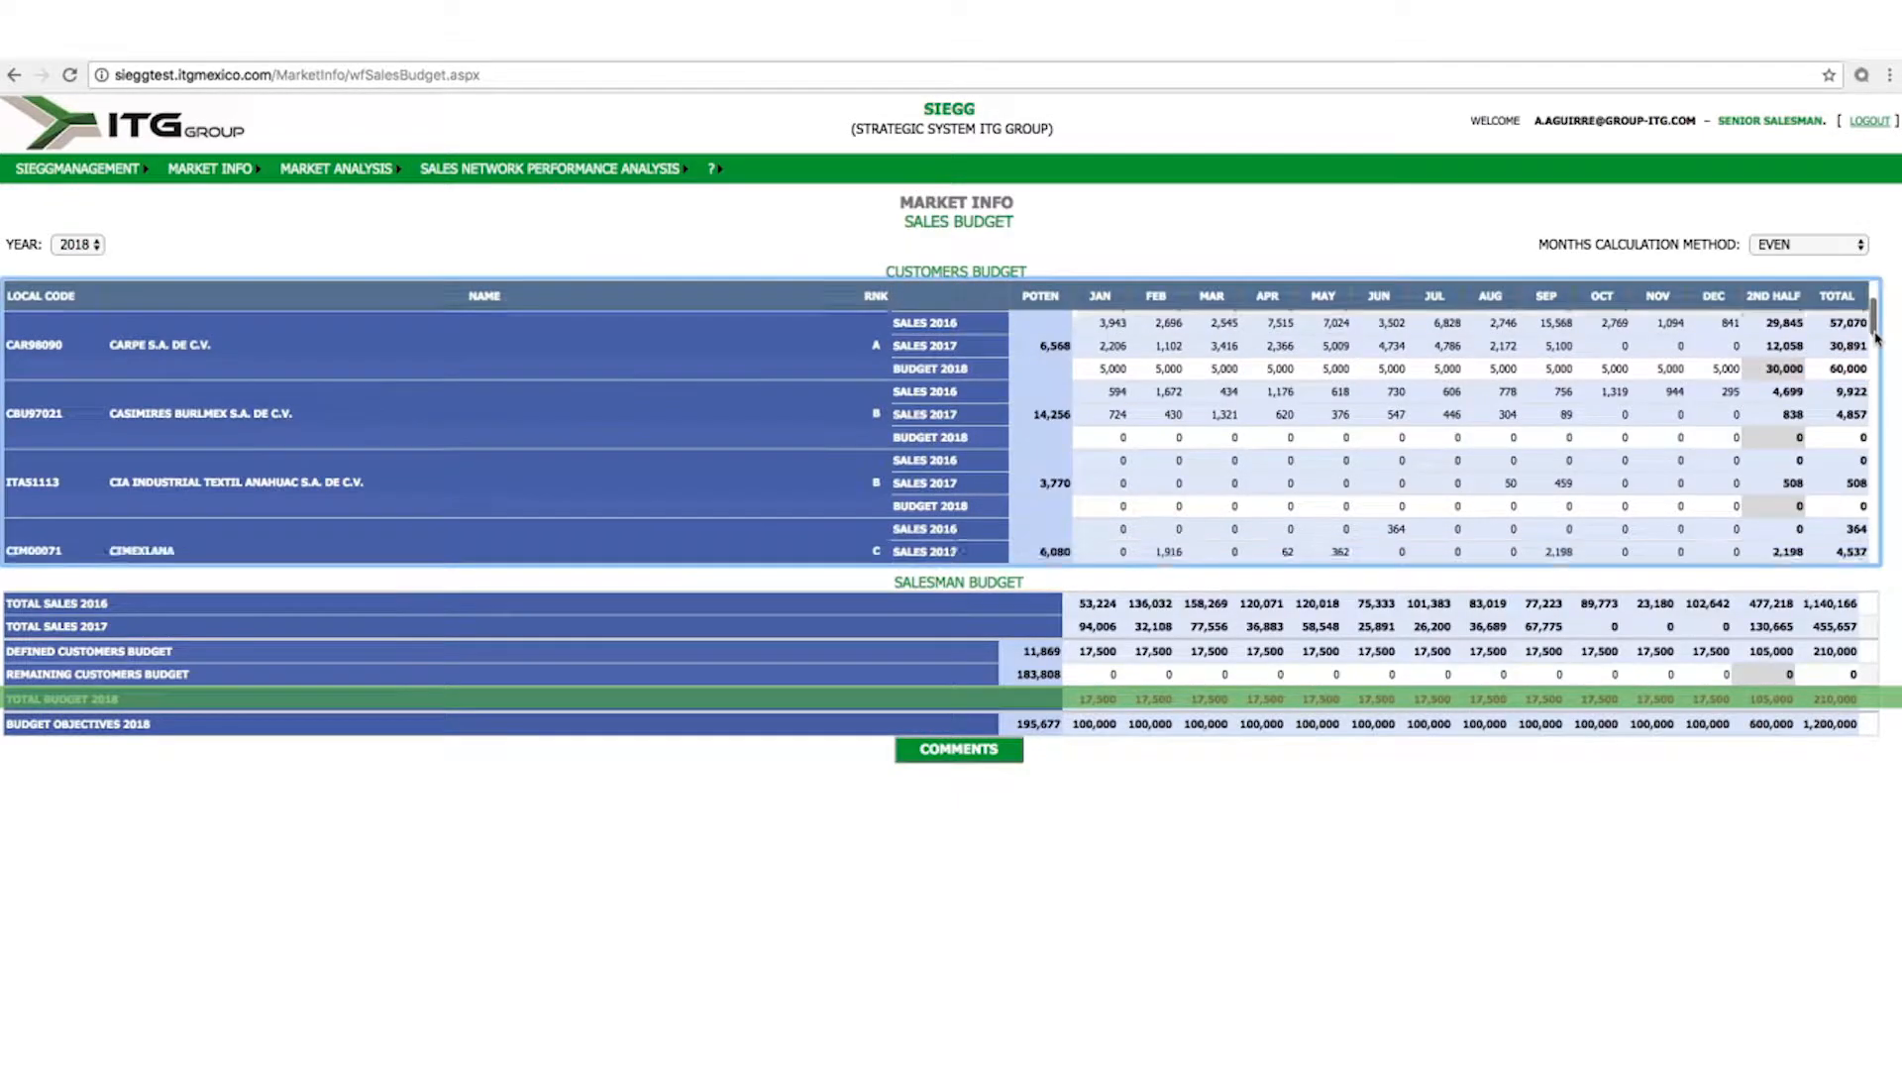
drag(1874, 348, 1875, 394)
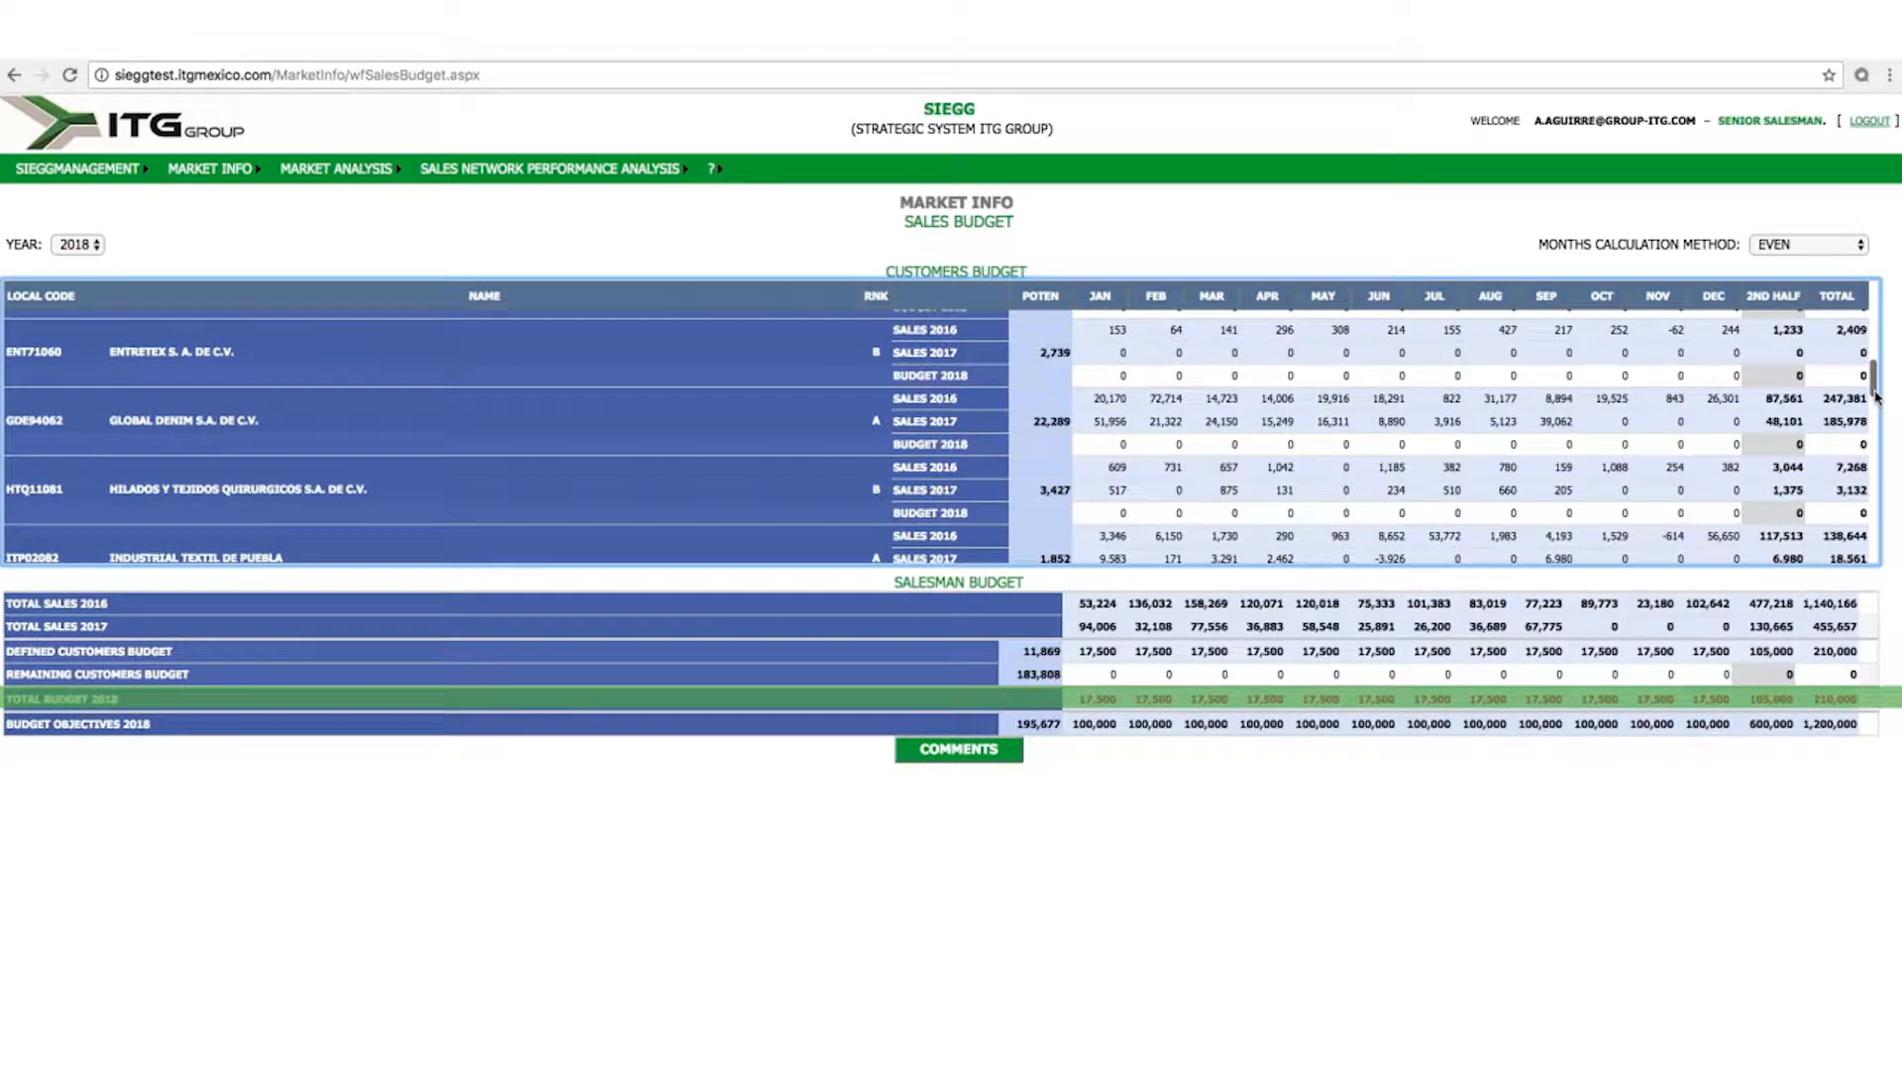
click(1850, 443)
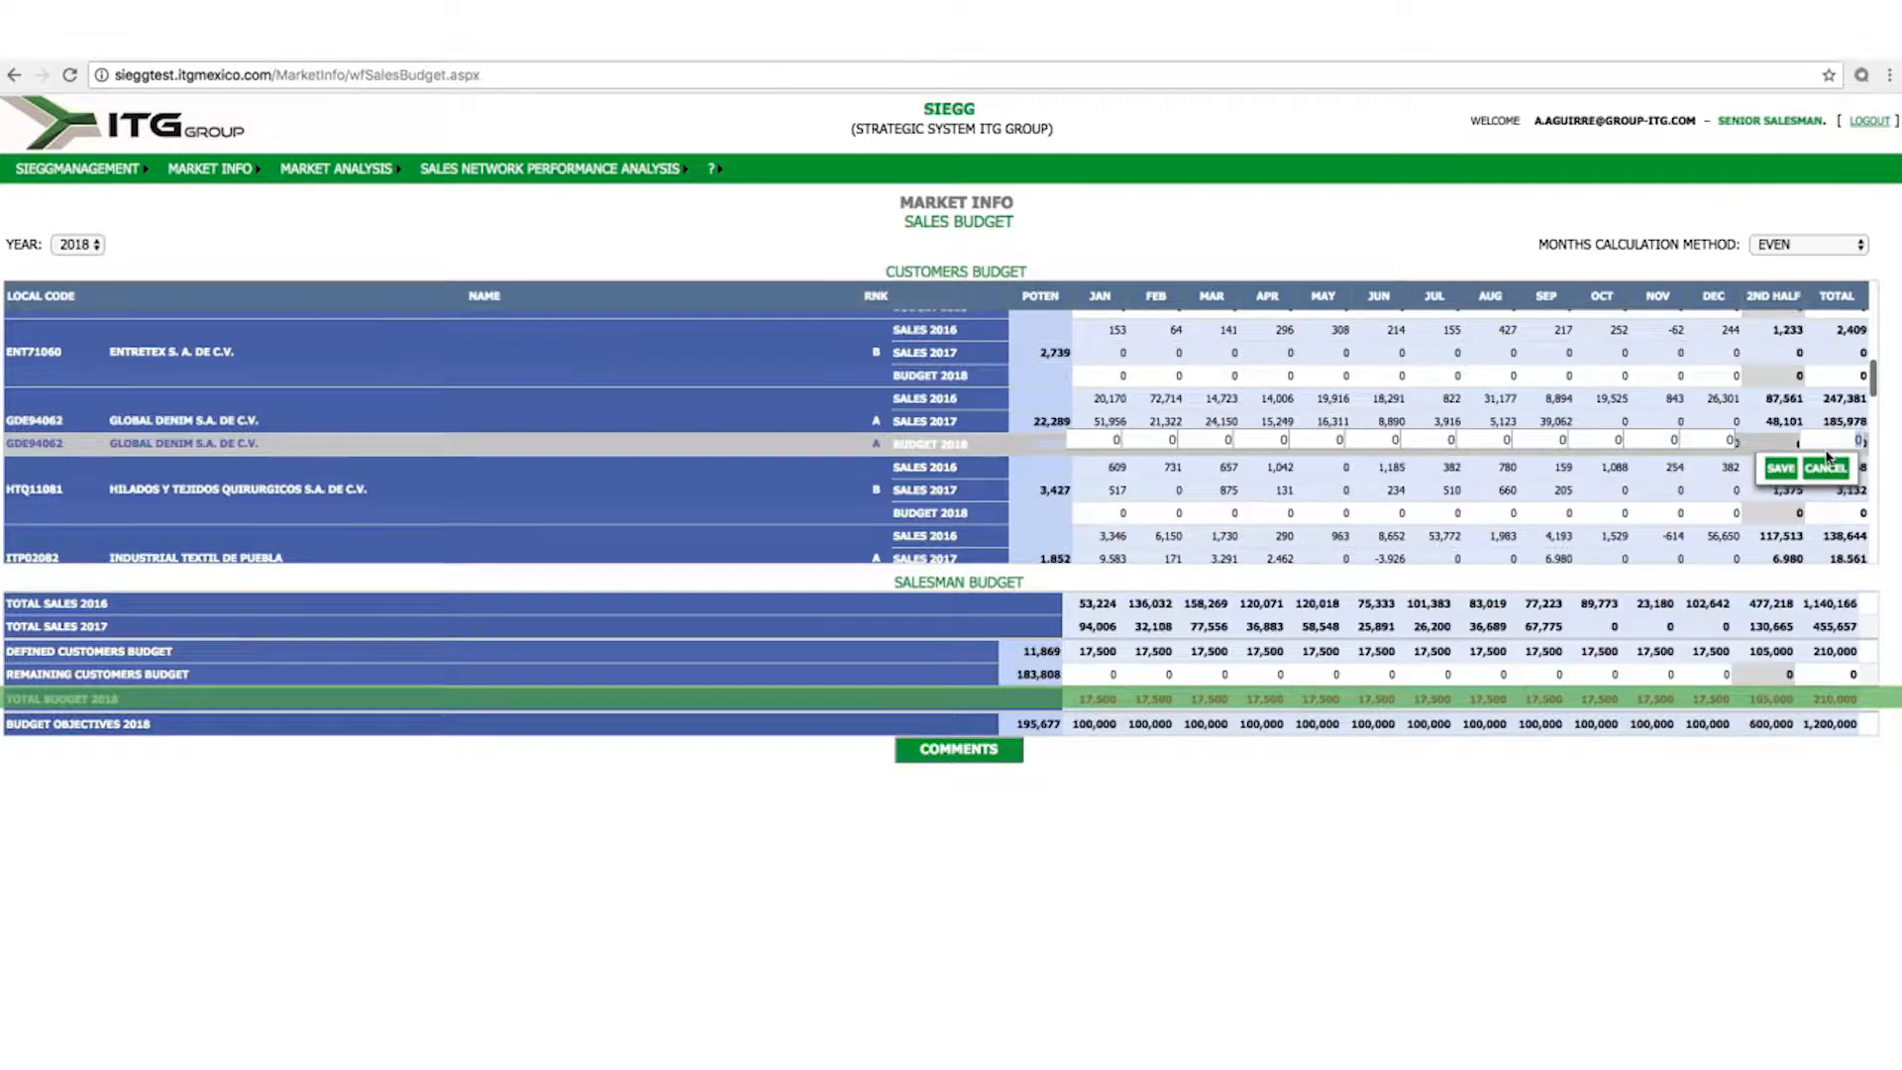
text(250000)
click(1780, 467)
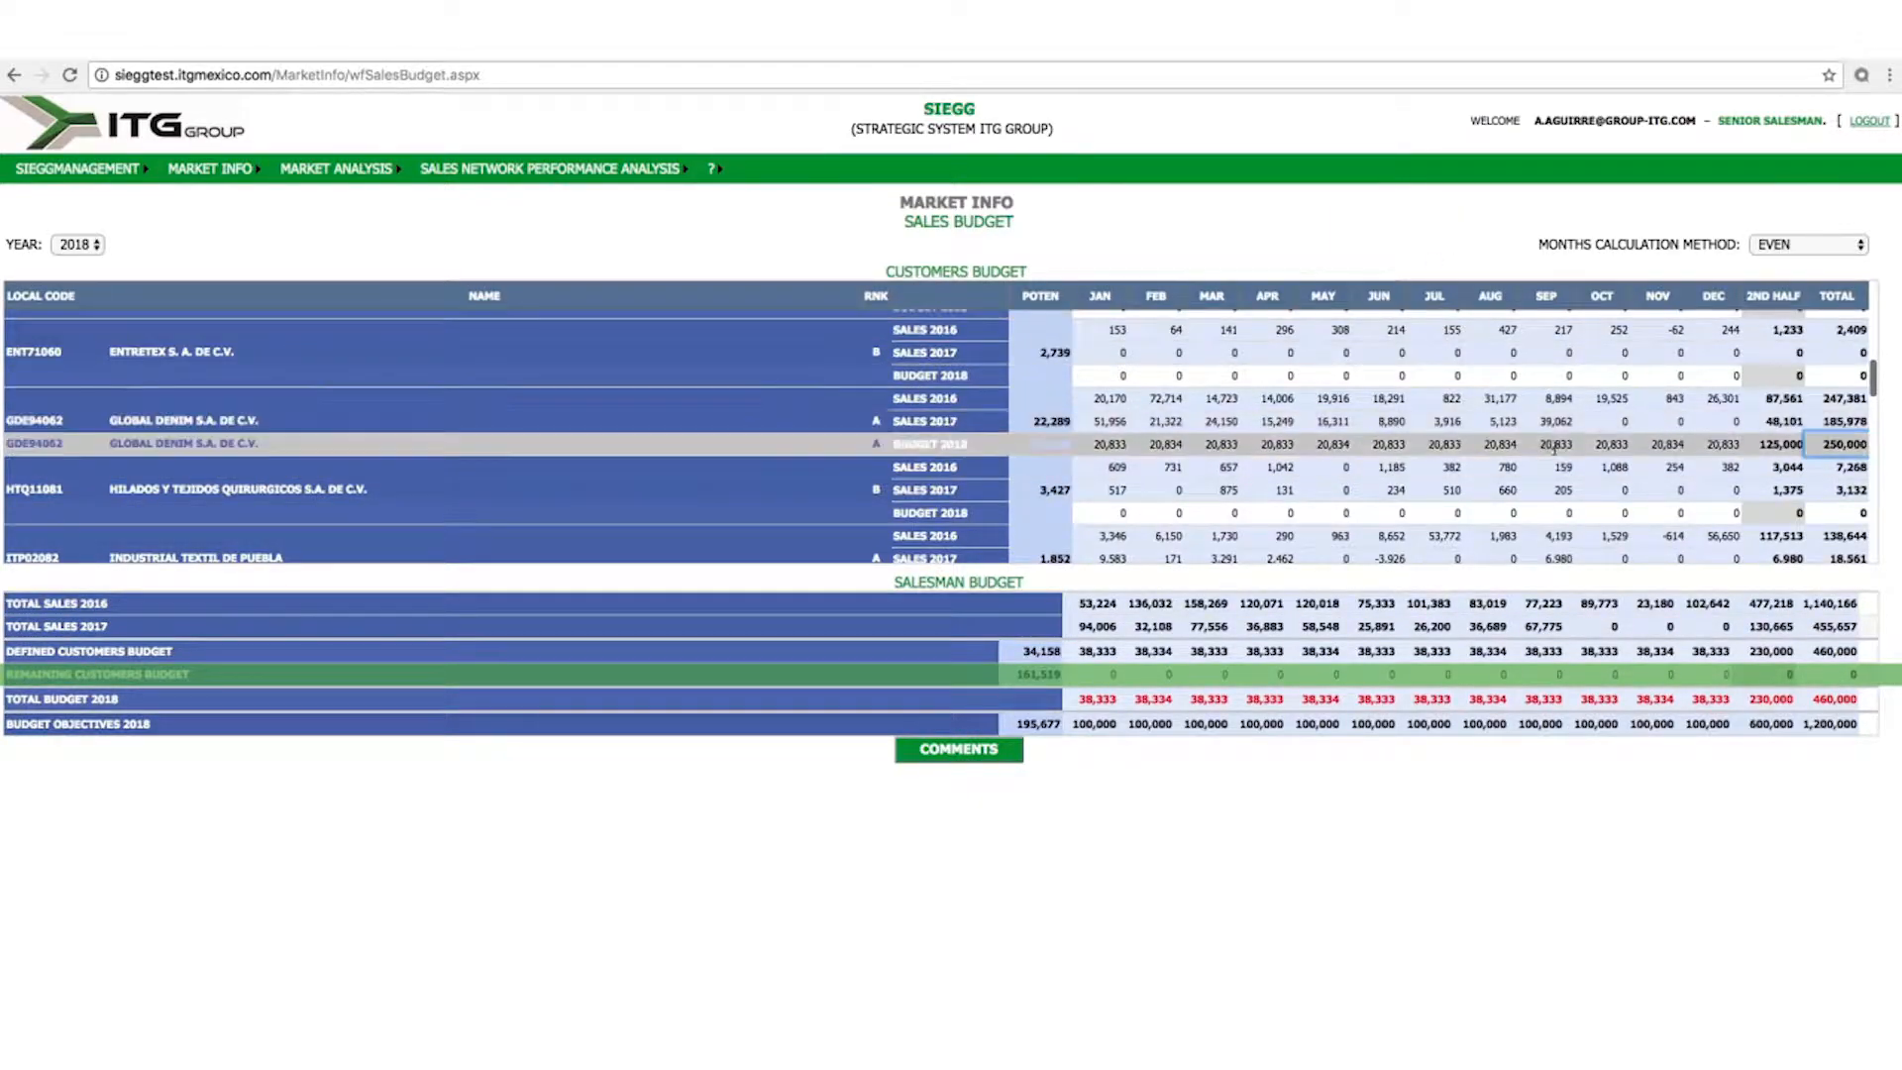
Save a total of 700,000 for the remaining customers budget, and raise it to 800,000
click(1837, 677)
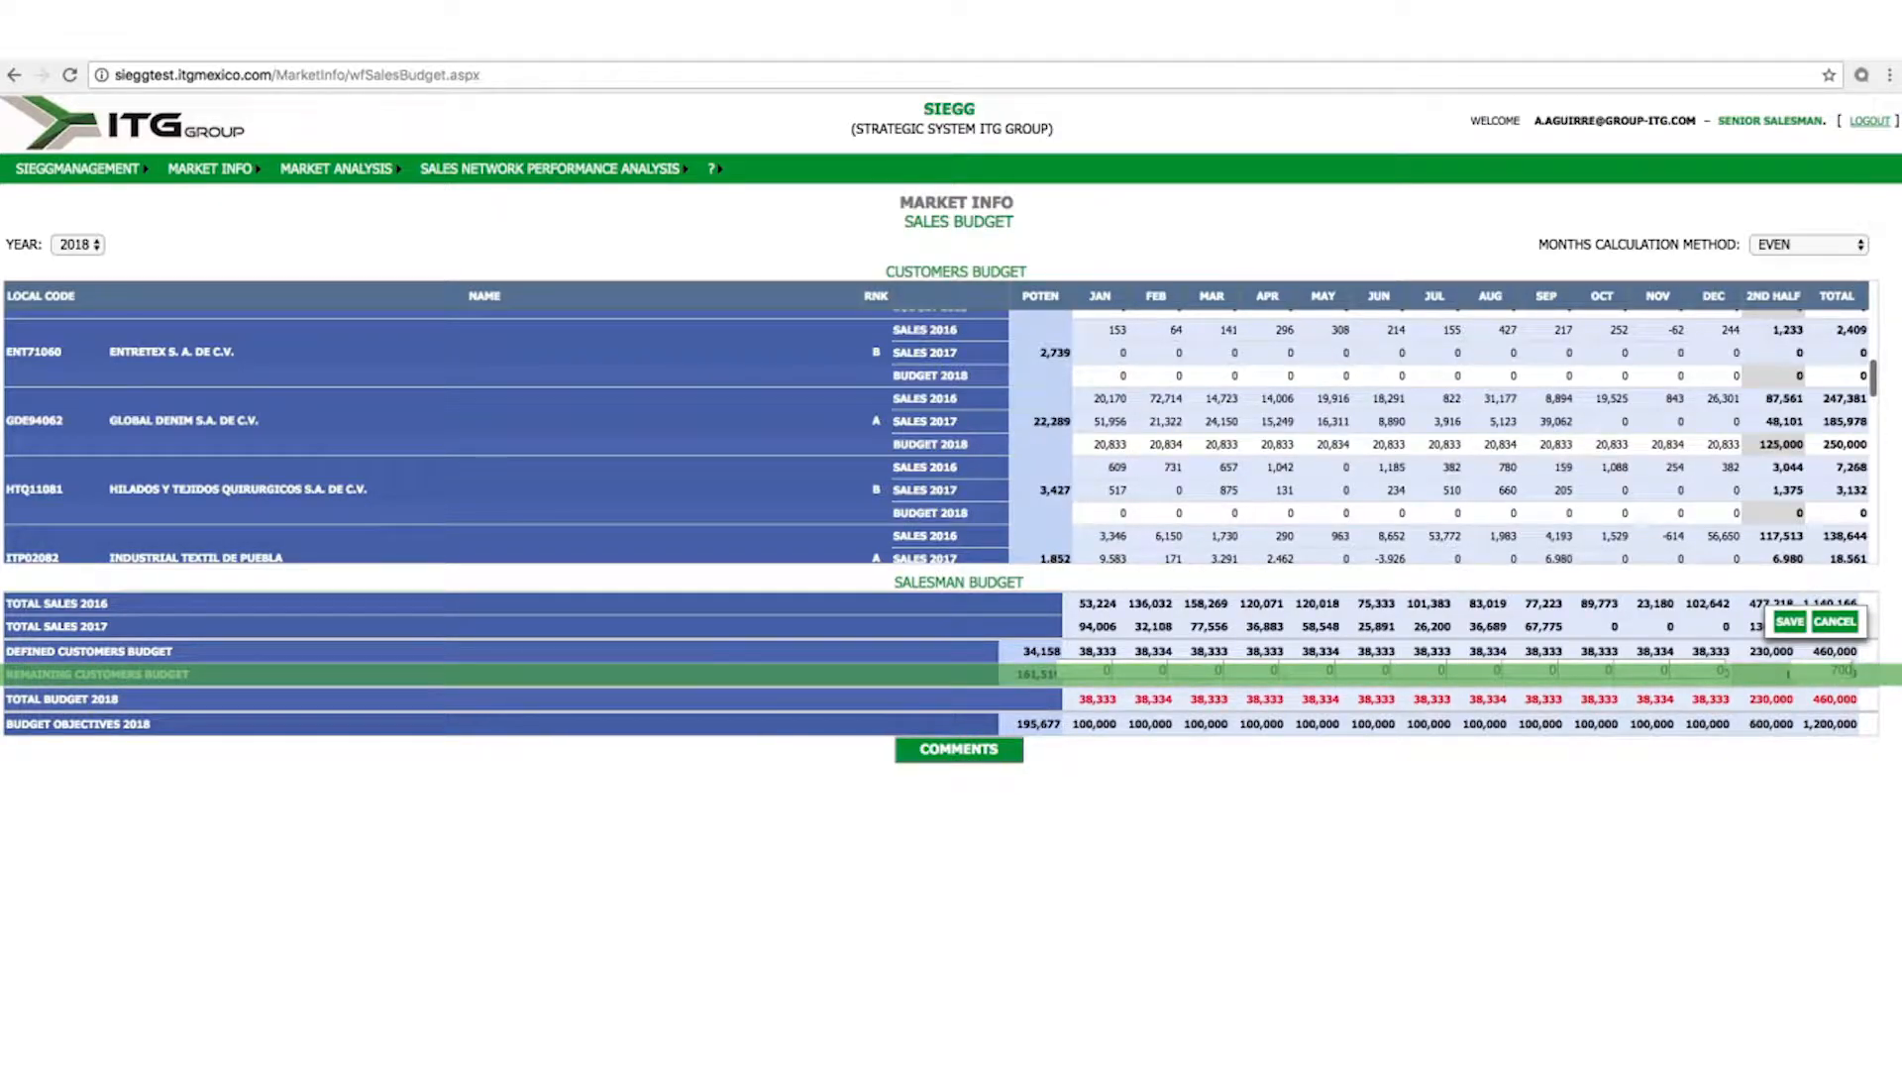
click(1789, 621)
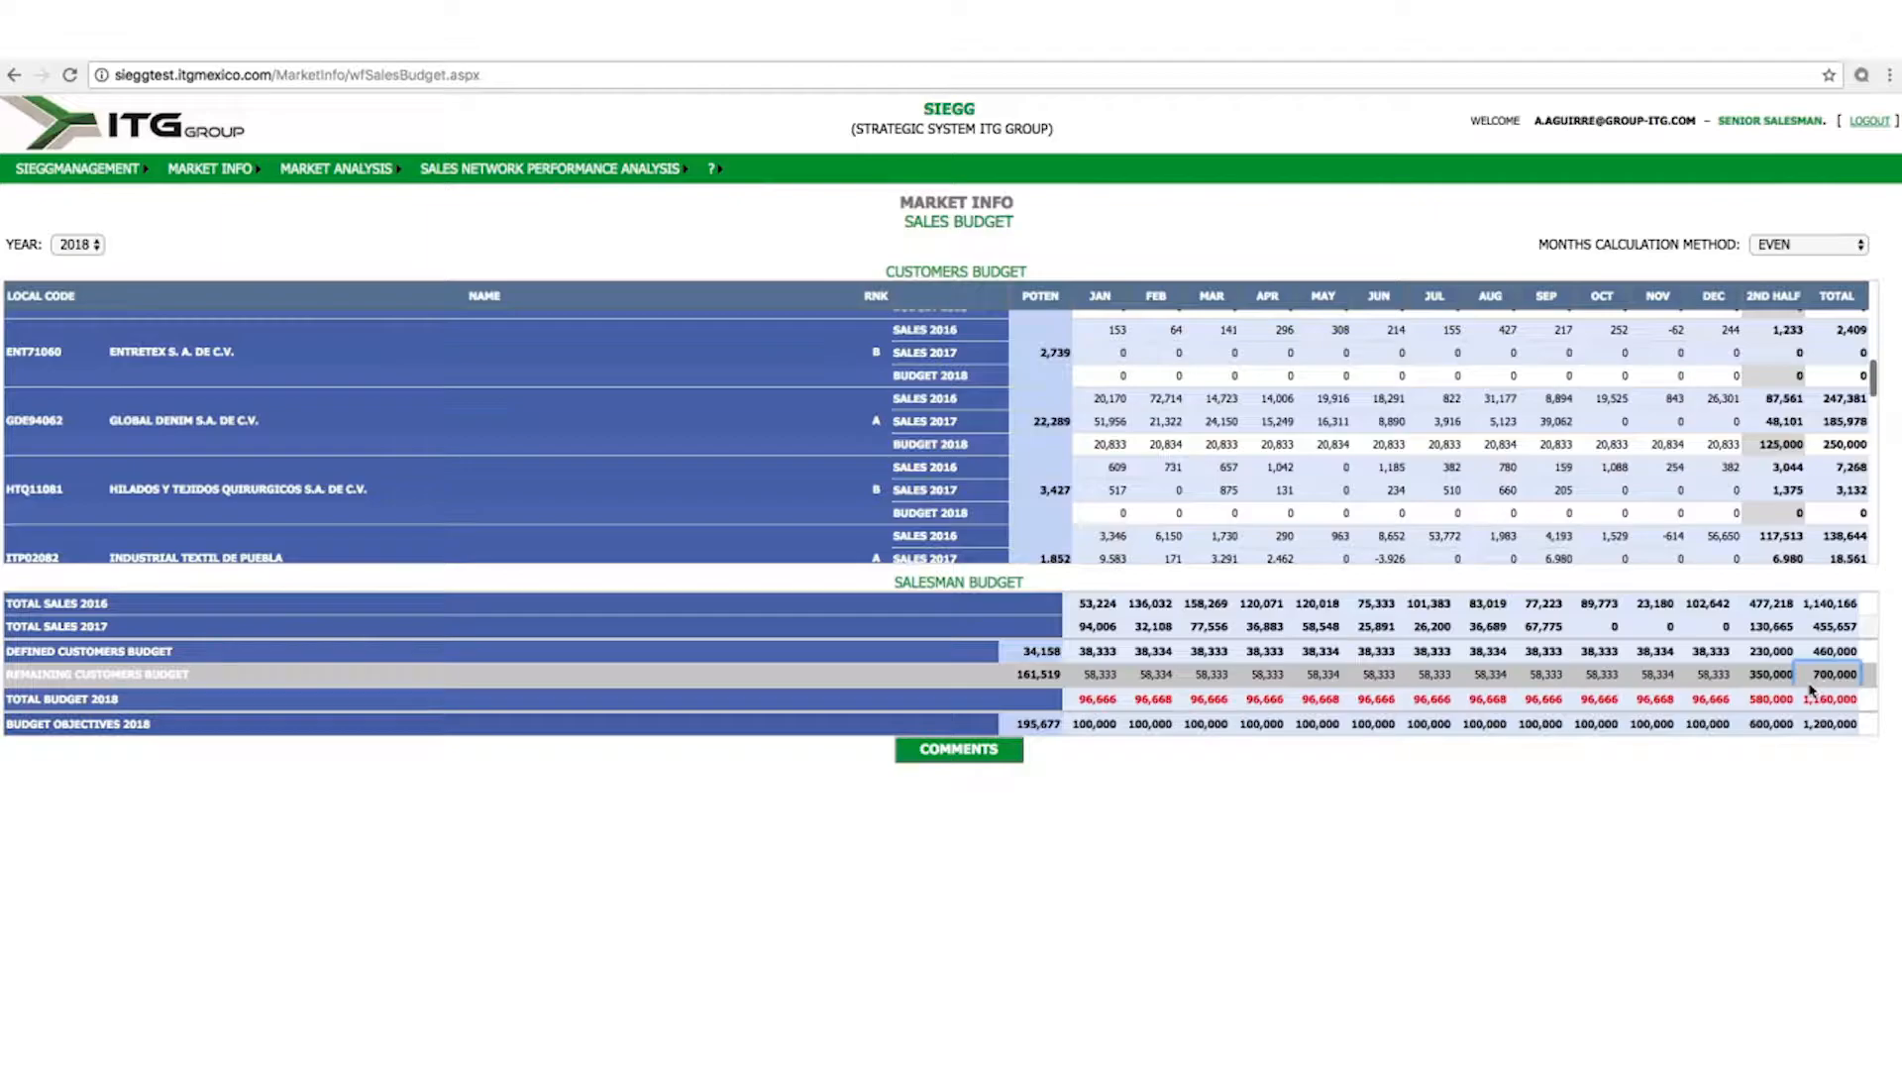
click(1830, 674)
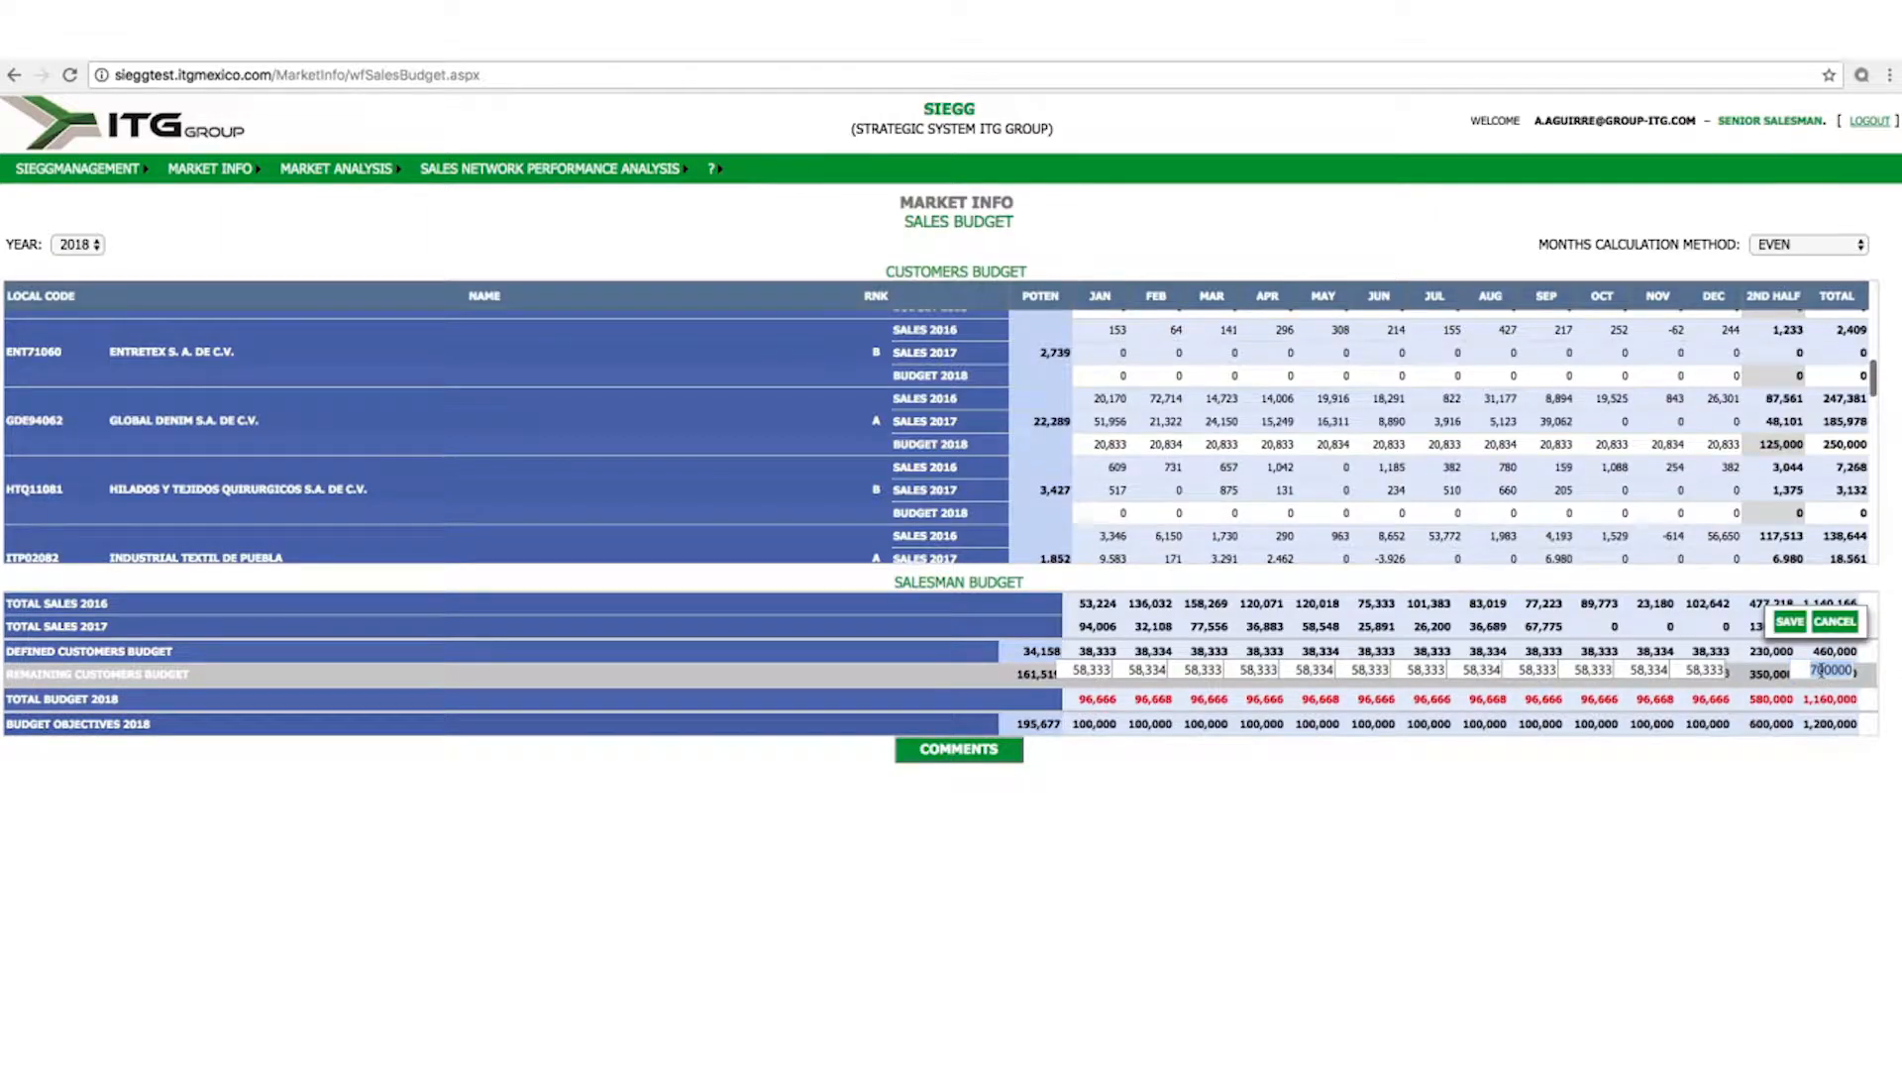
drag(1820, 670, 1761, 672)
text(8)
click(1789, 621)
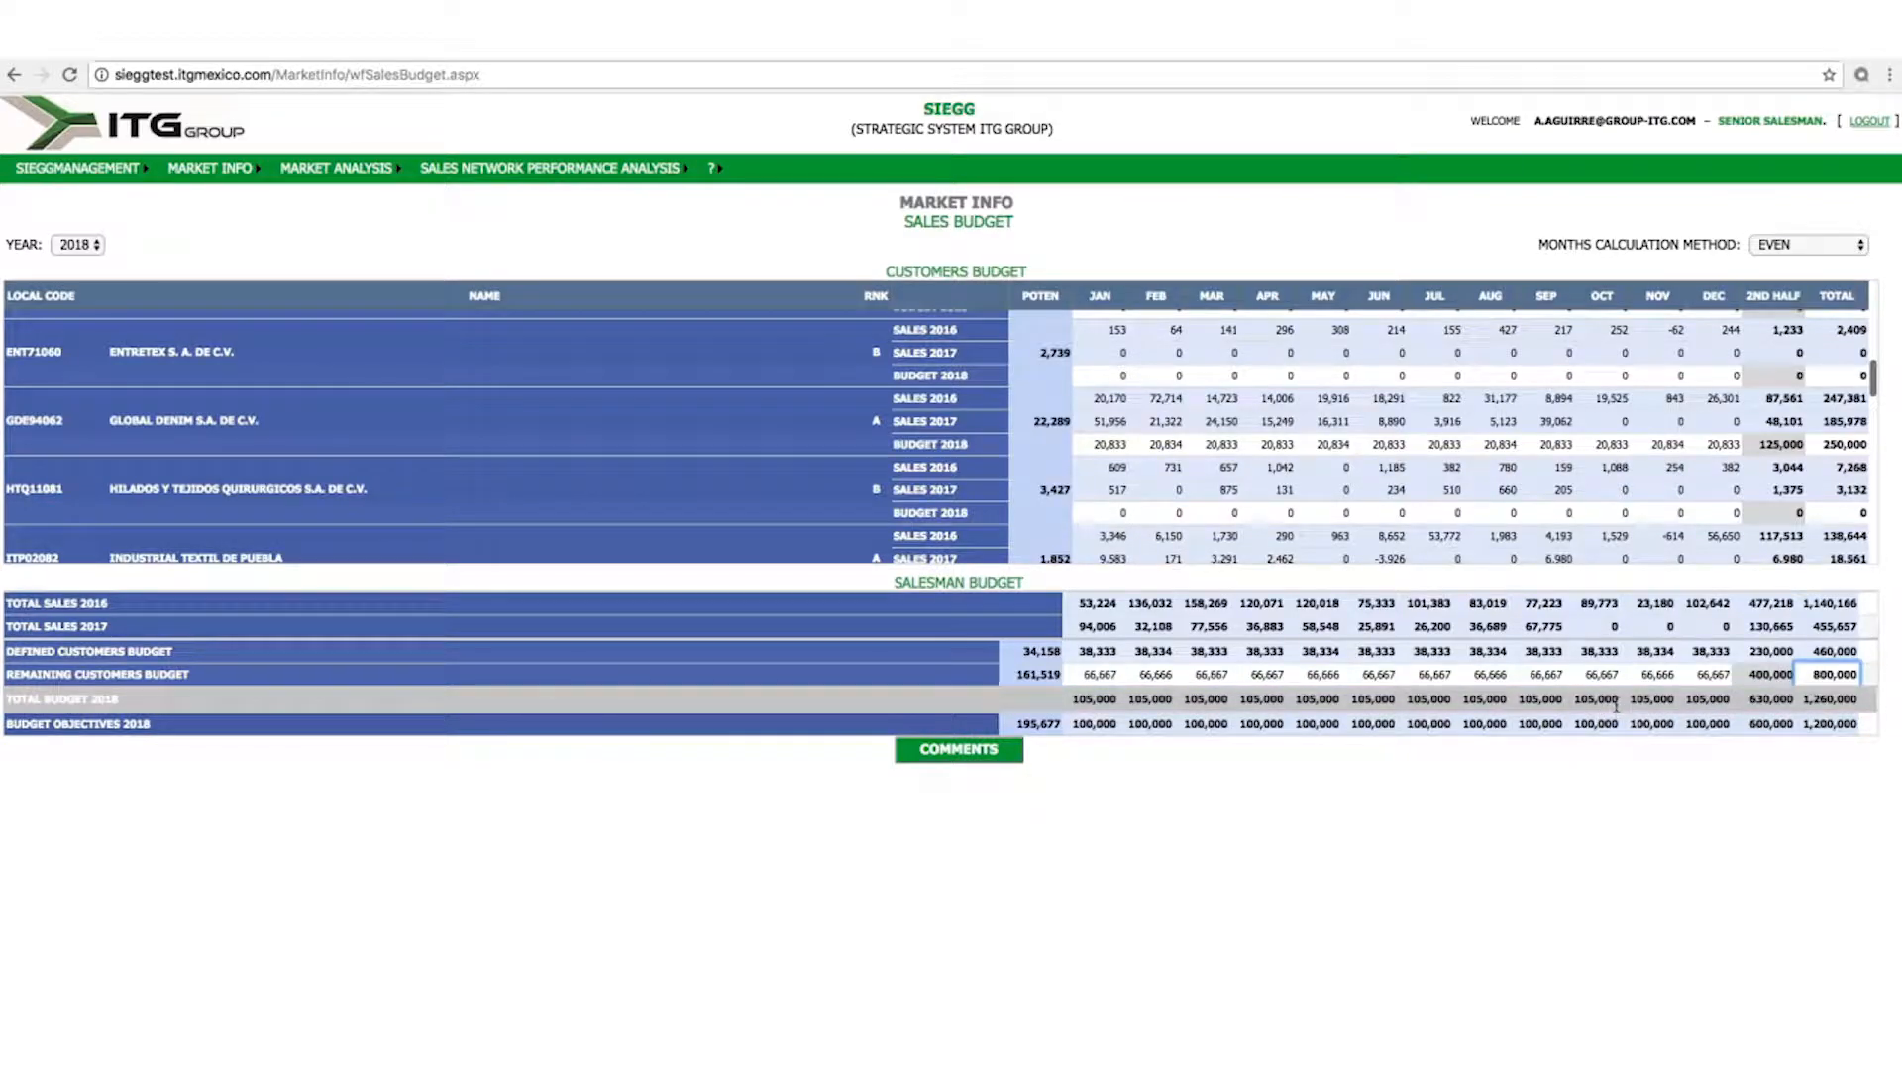
Open the salesman's 2018 budget comments and start editing the comments text
click(958, 748)
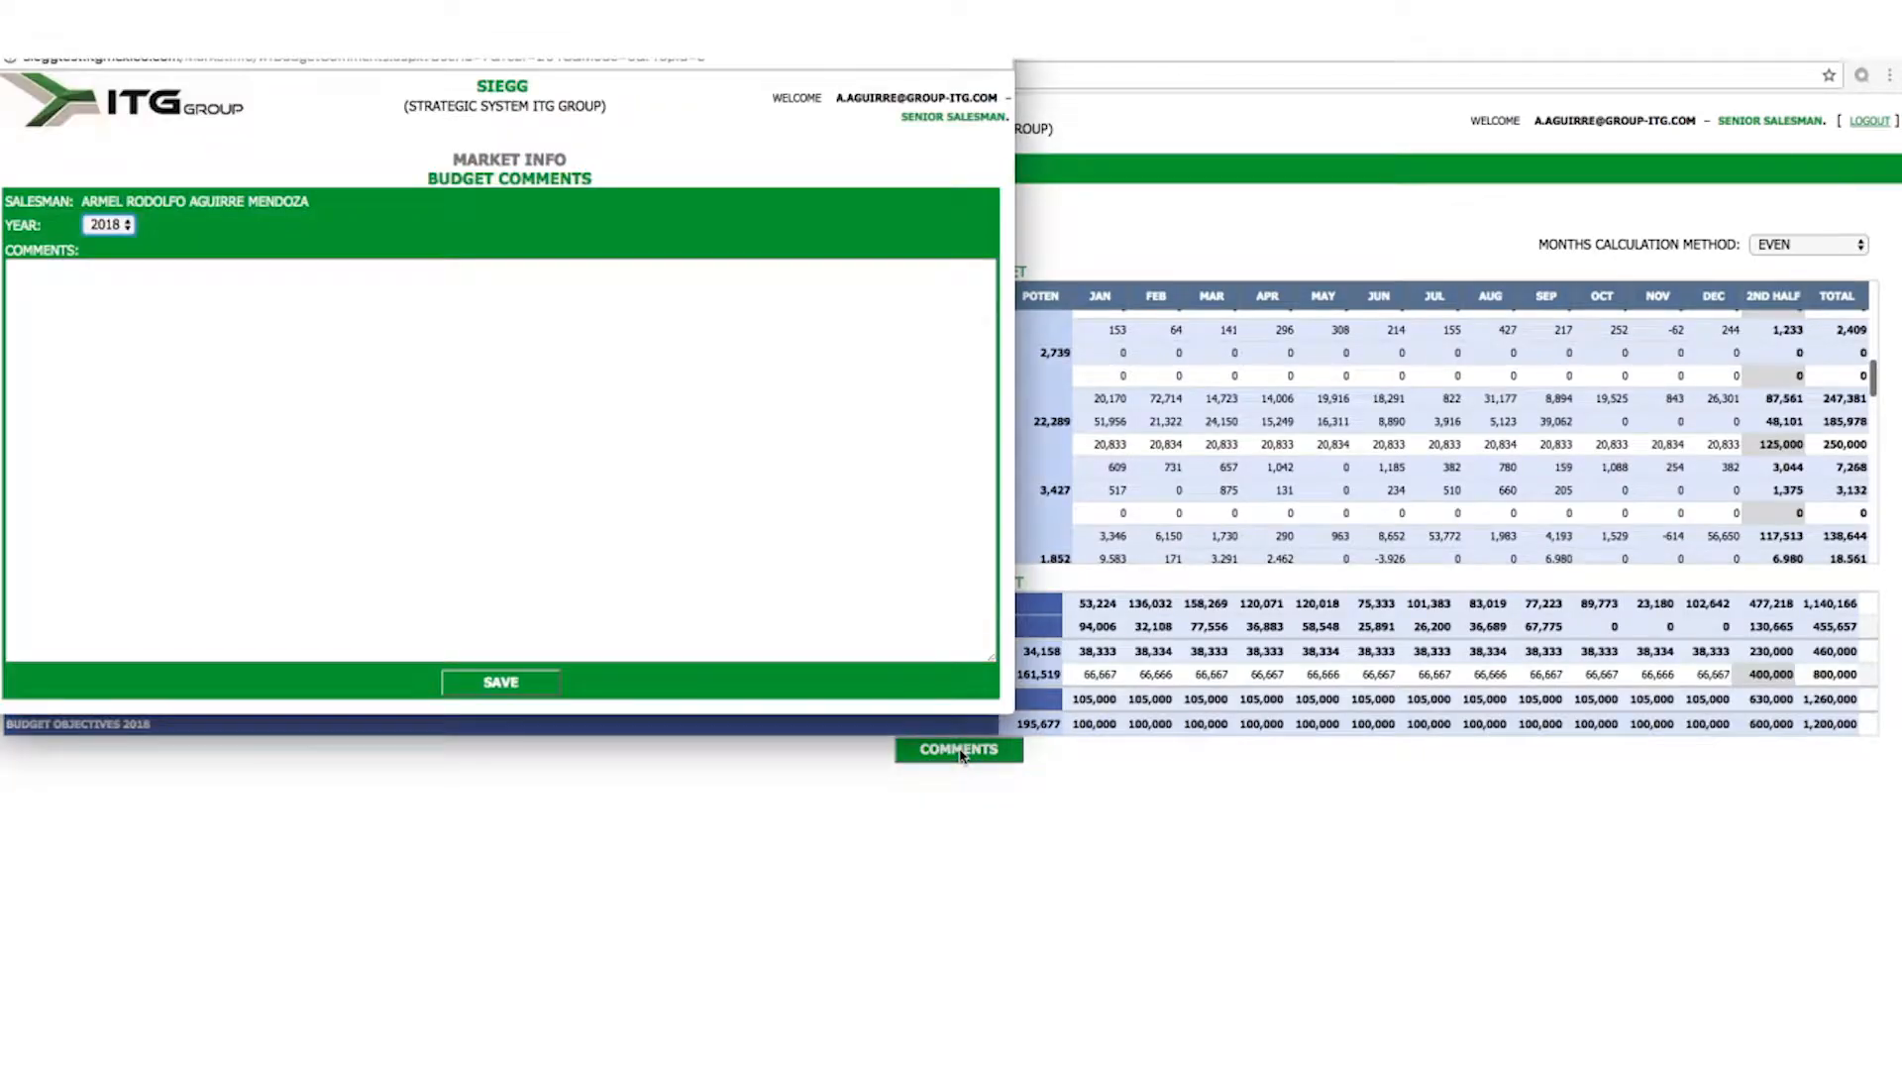
click(138, 288)
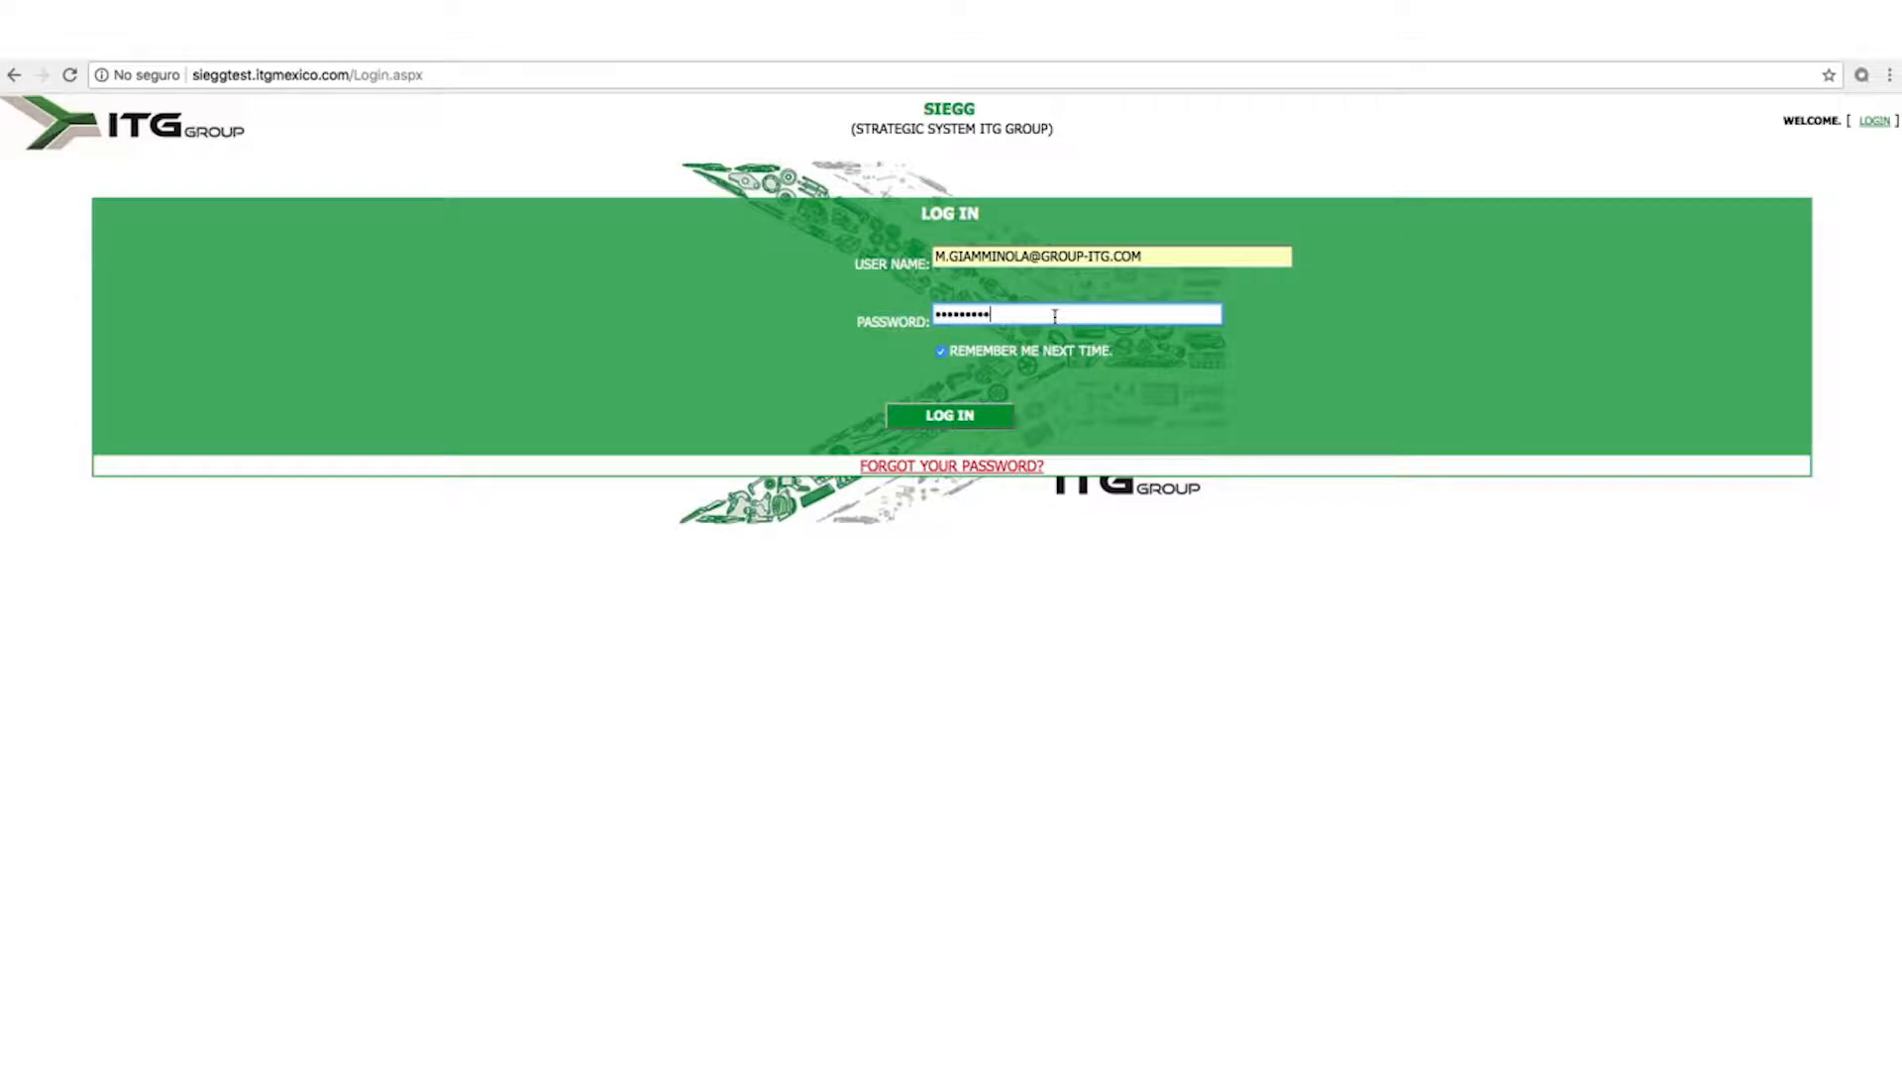
Log in with the country manager account and open the market info page Budget Objectives & Approval
click(956, 418)
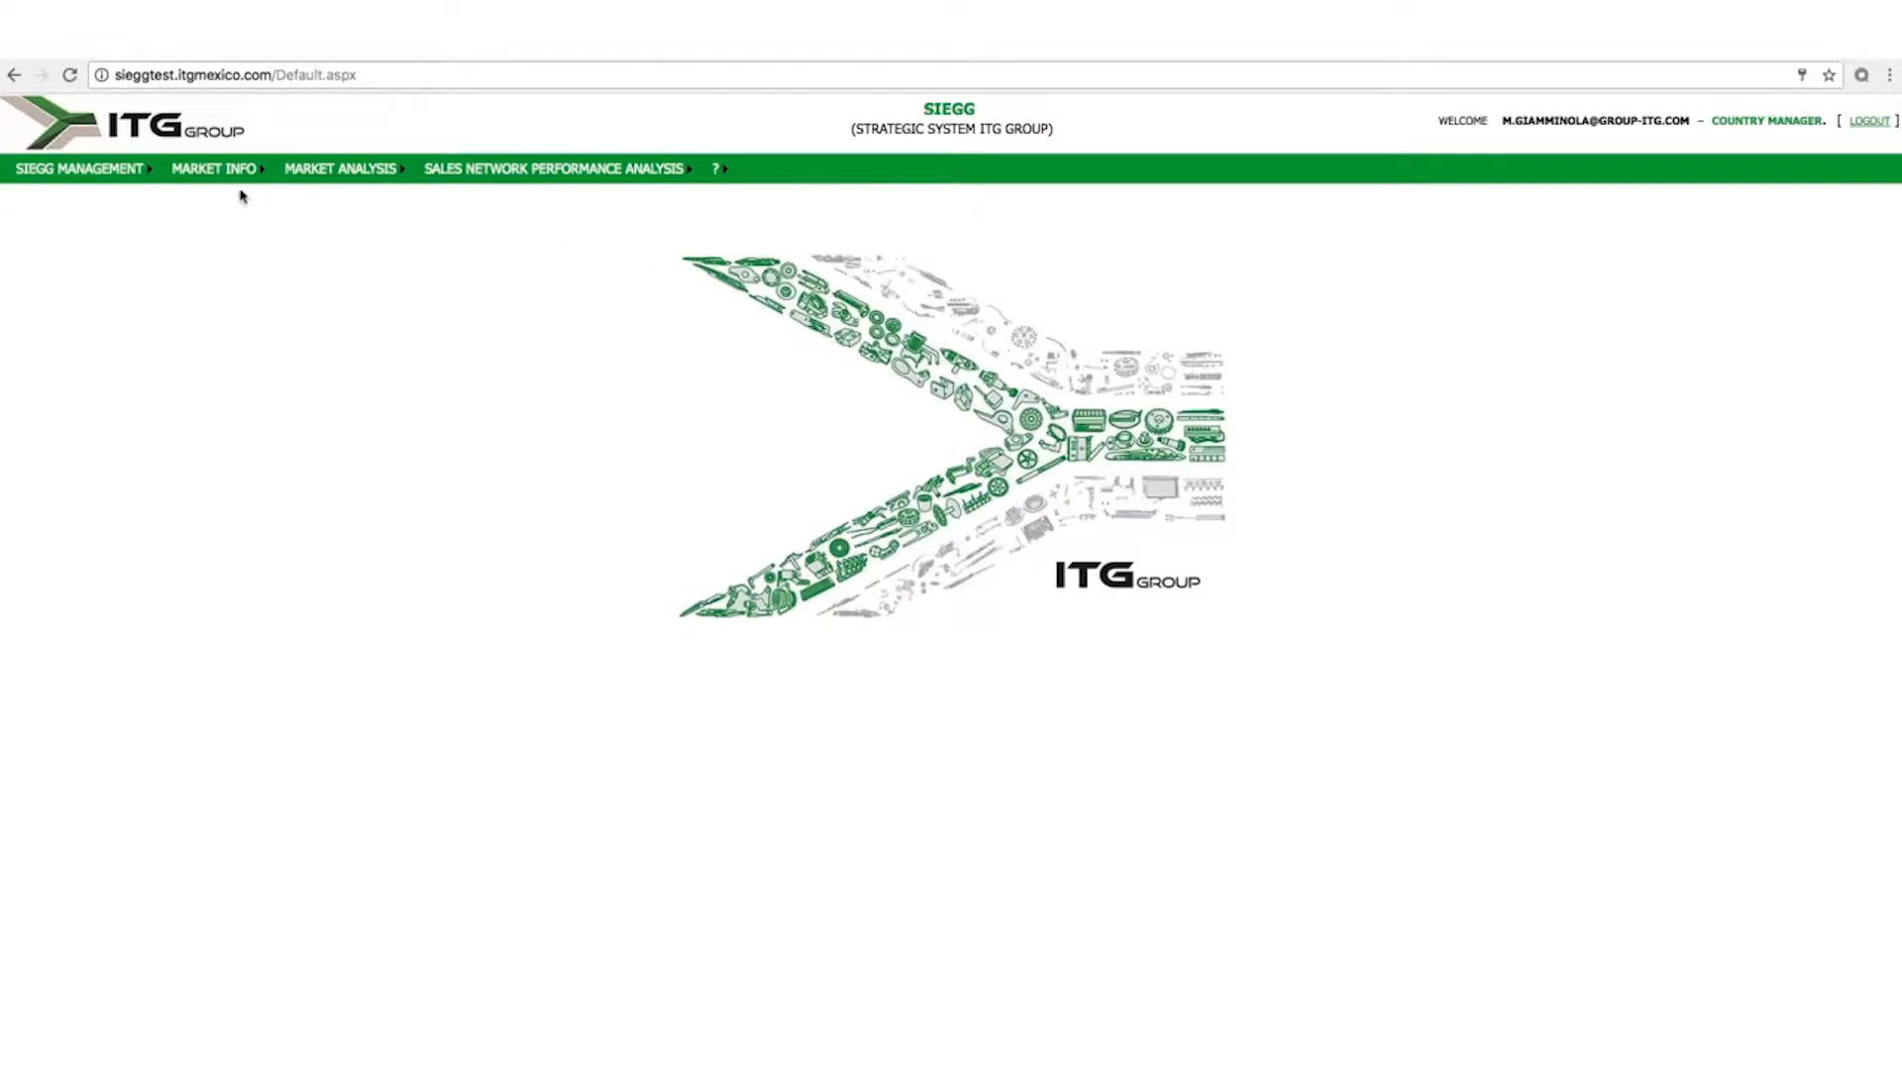
mouse_move(237, 174)
click(236, 354)
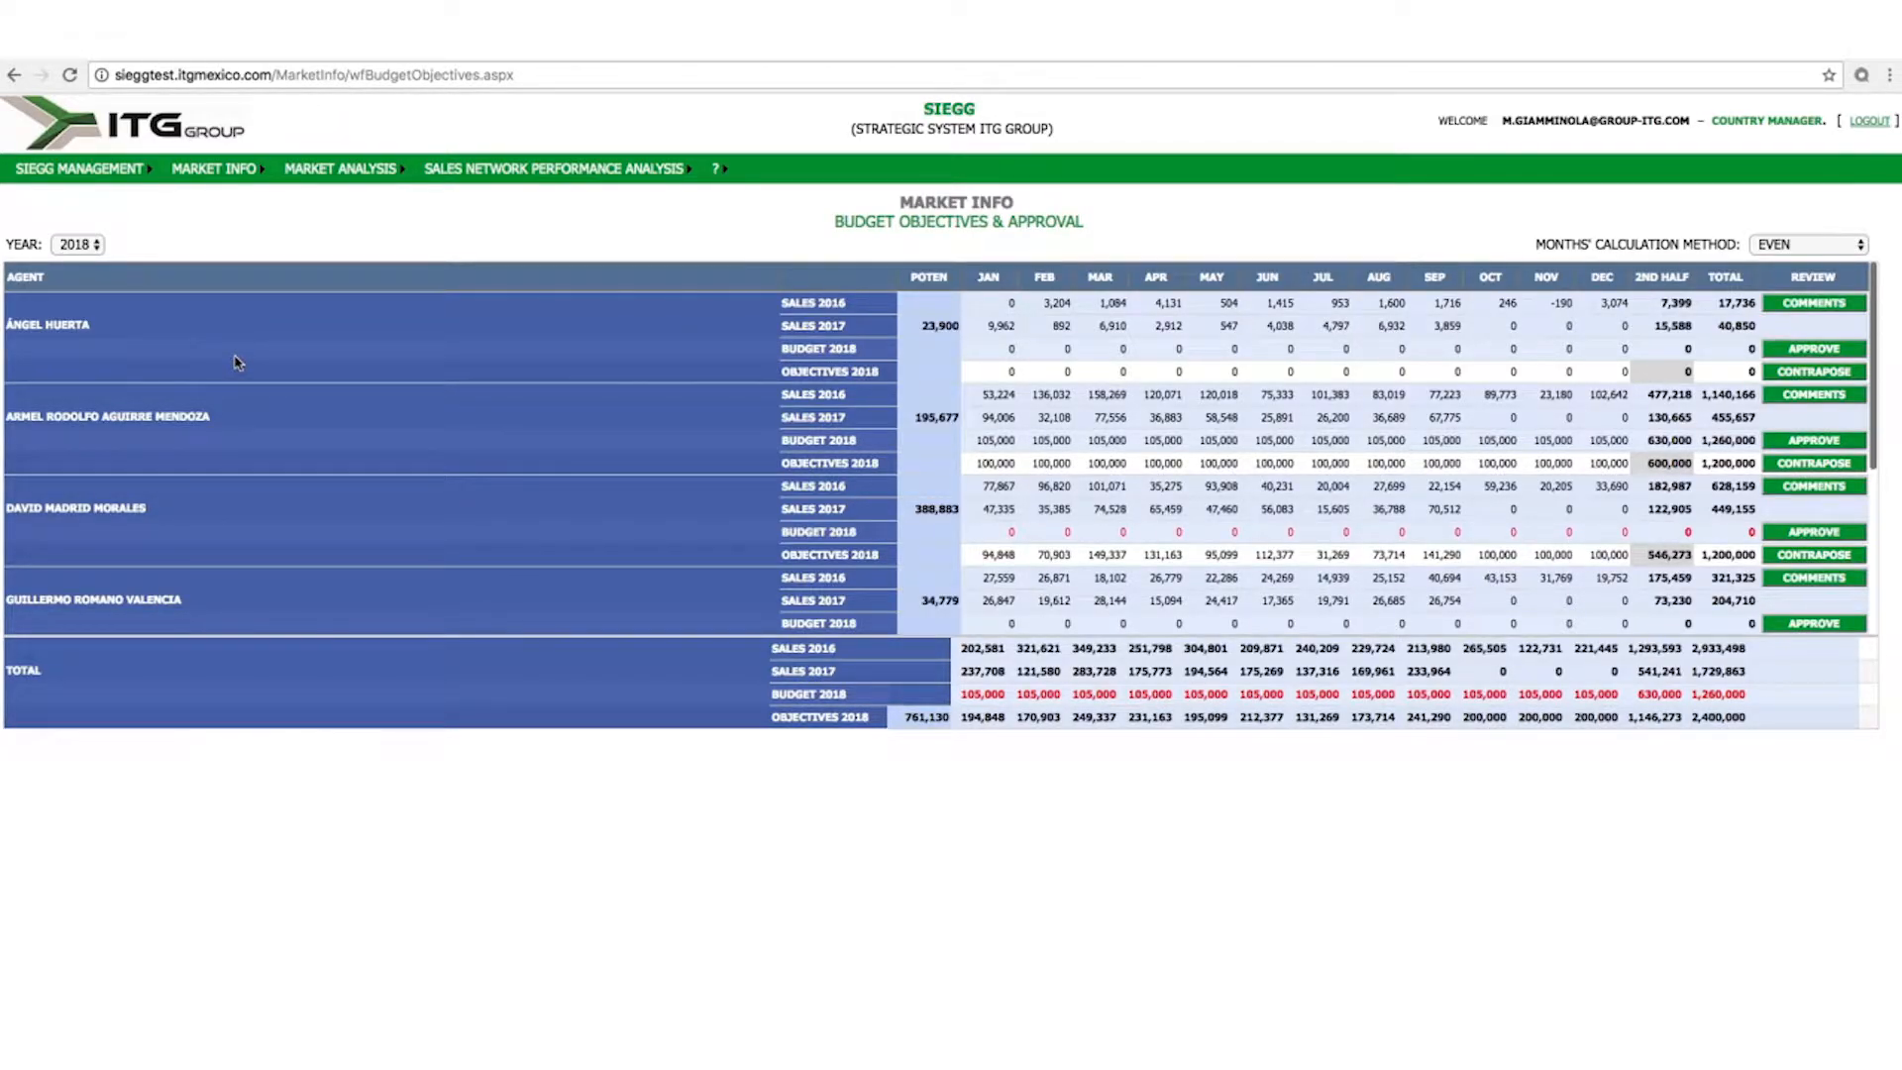
Contrapose the zero 2018 budget of the agent with the 1,200,000 objective, send the reason "DONT ACCEPT", and close the counterproposal
drag(1877, 437, 1877, 489)
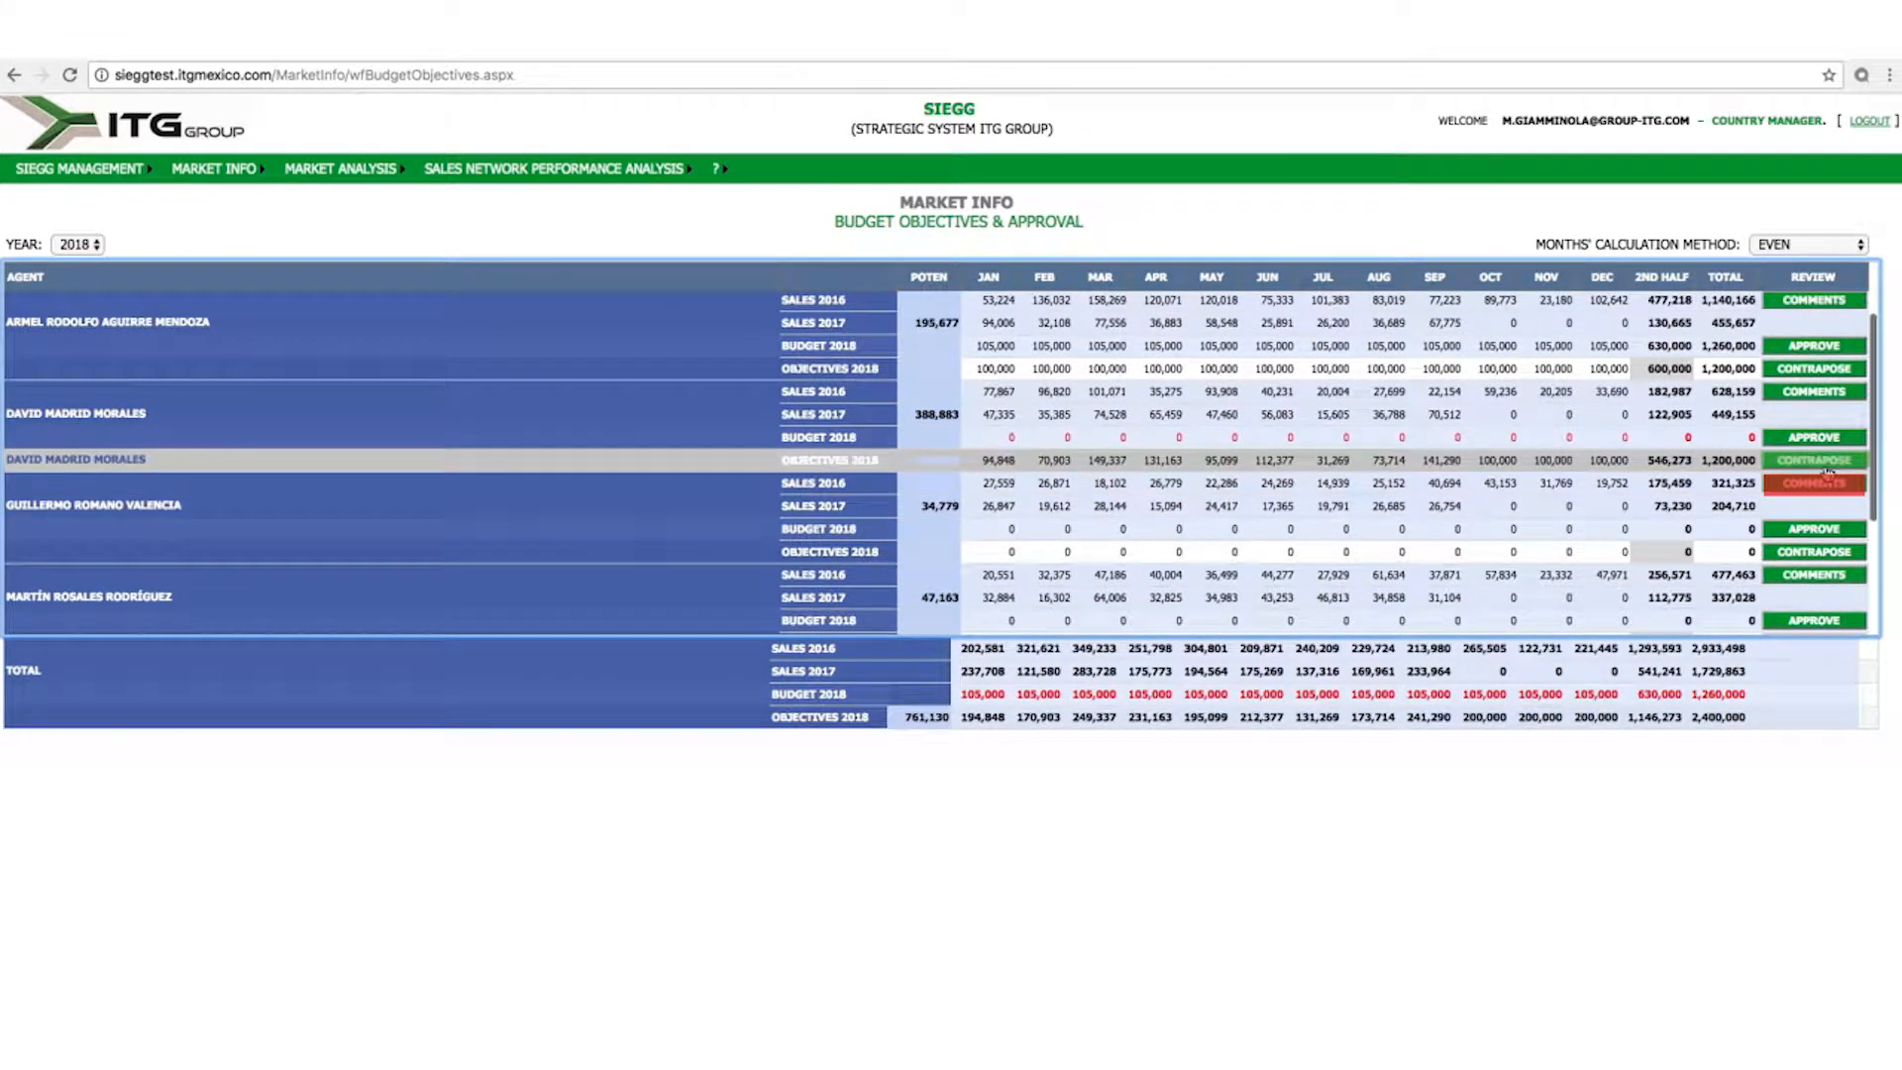
click(1827, 476)
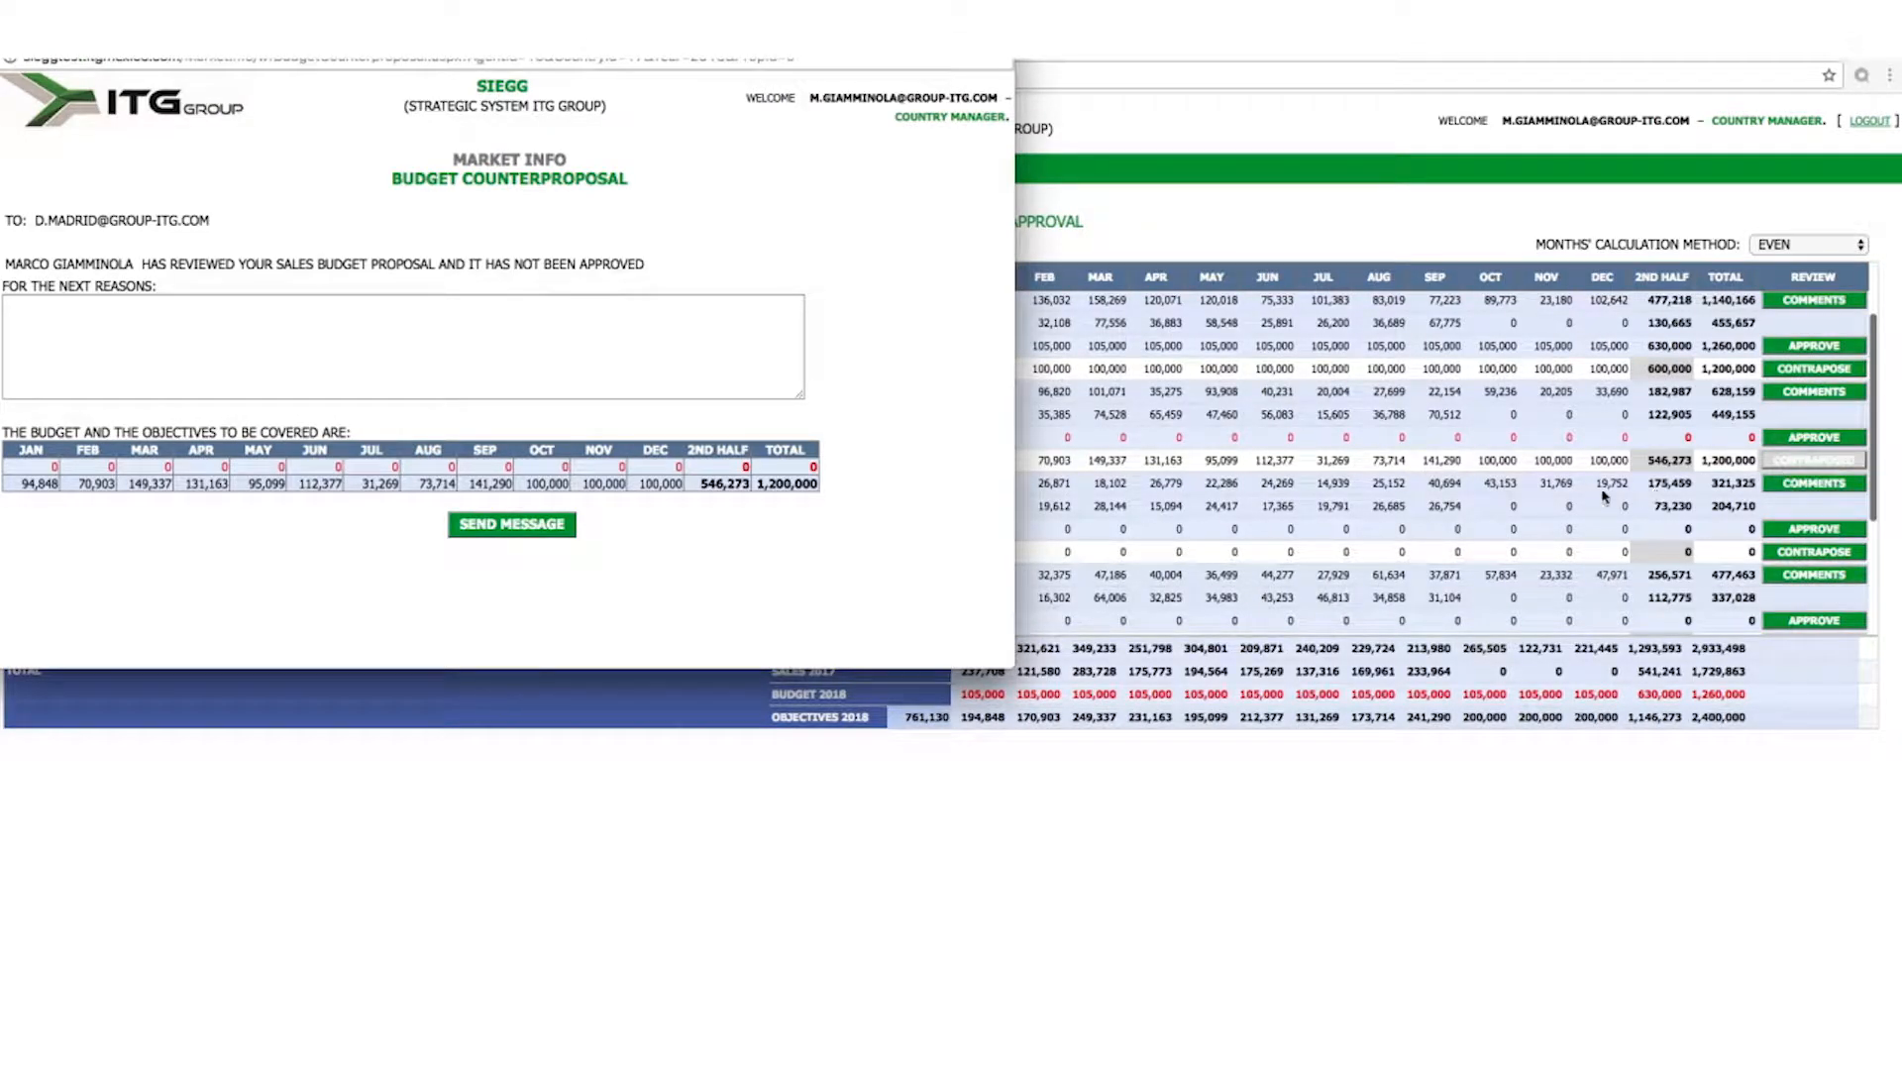
click(653, 326)
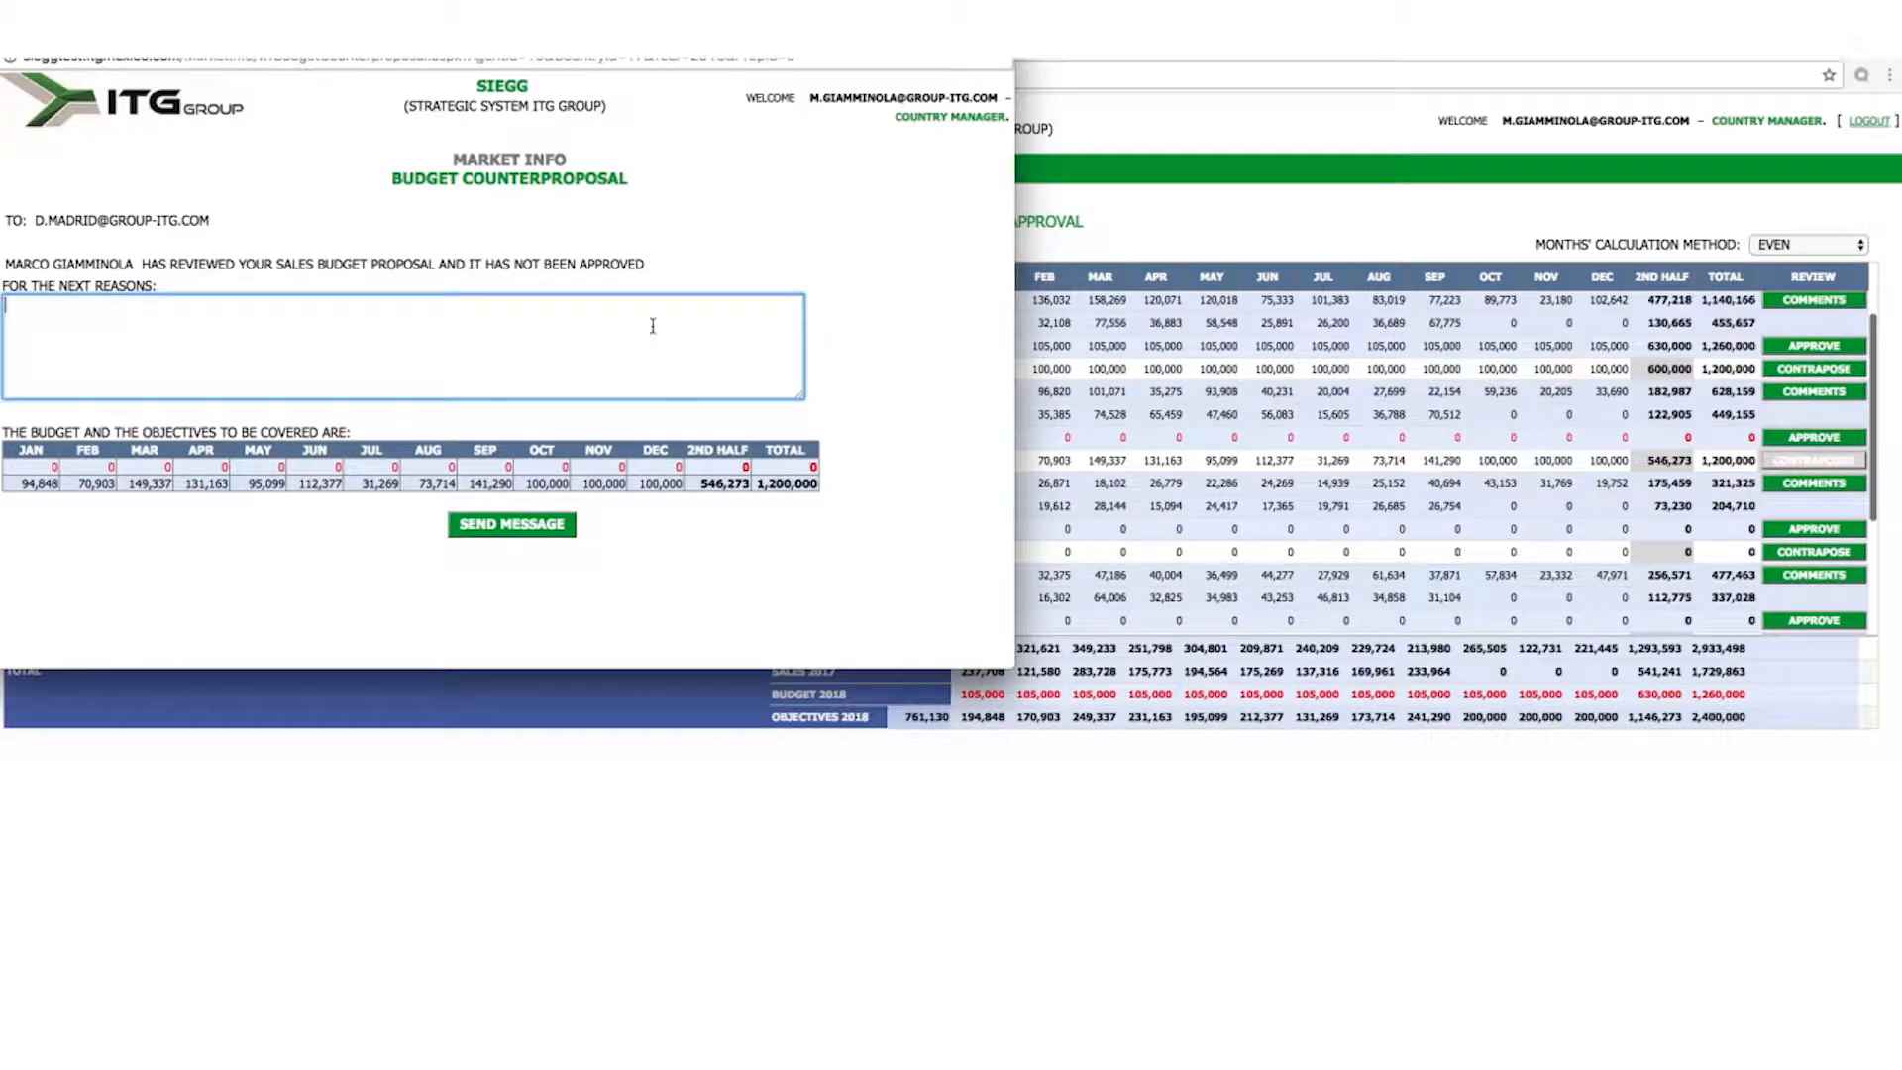
text(DONT ACCEPT)
click(511, 523)
click(17, 32)
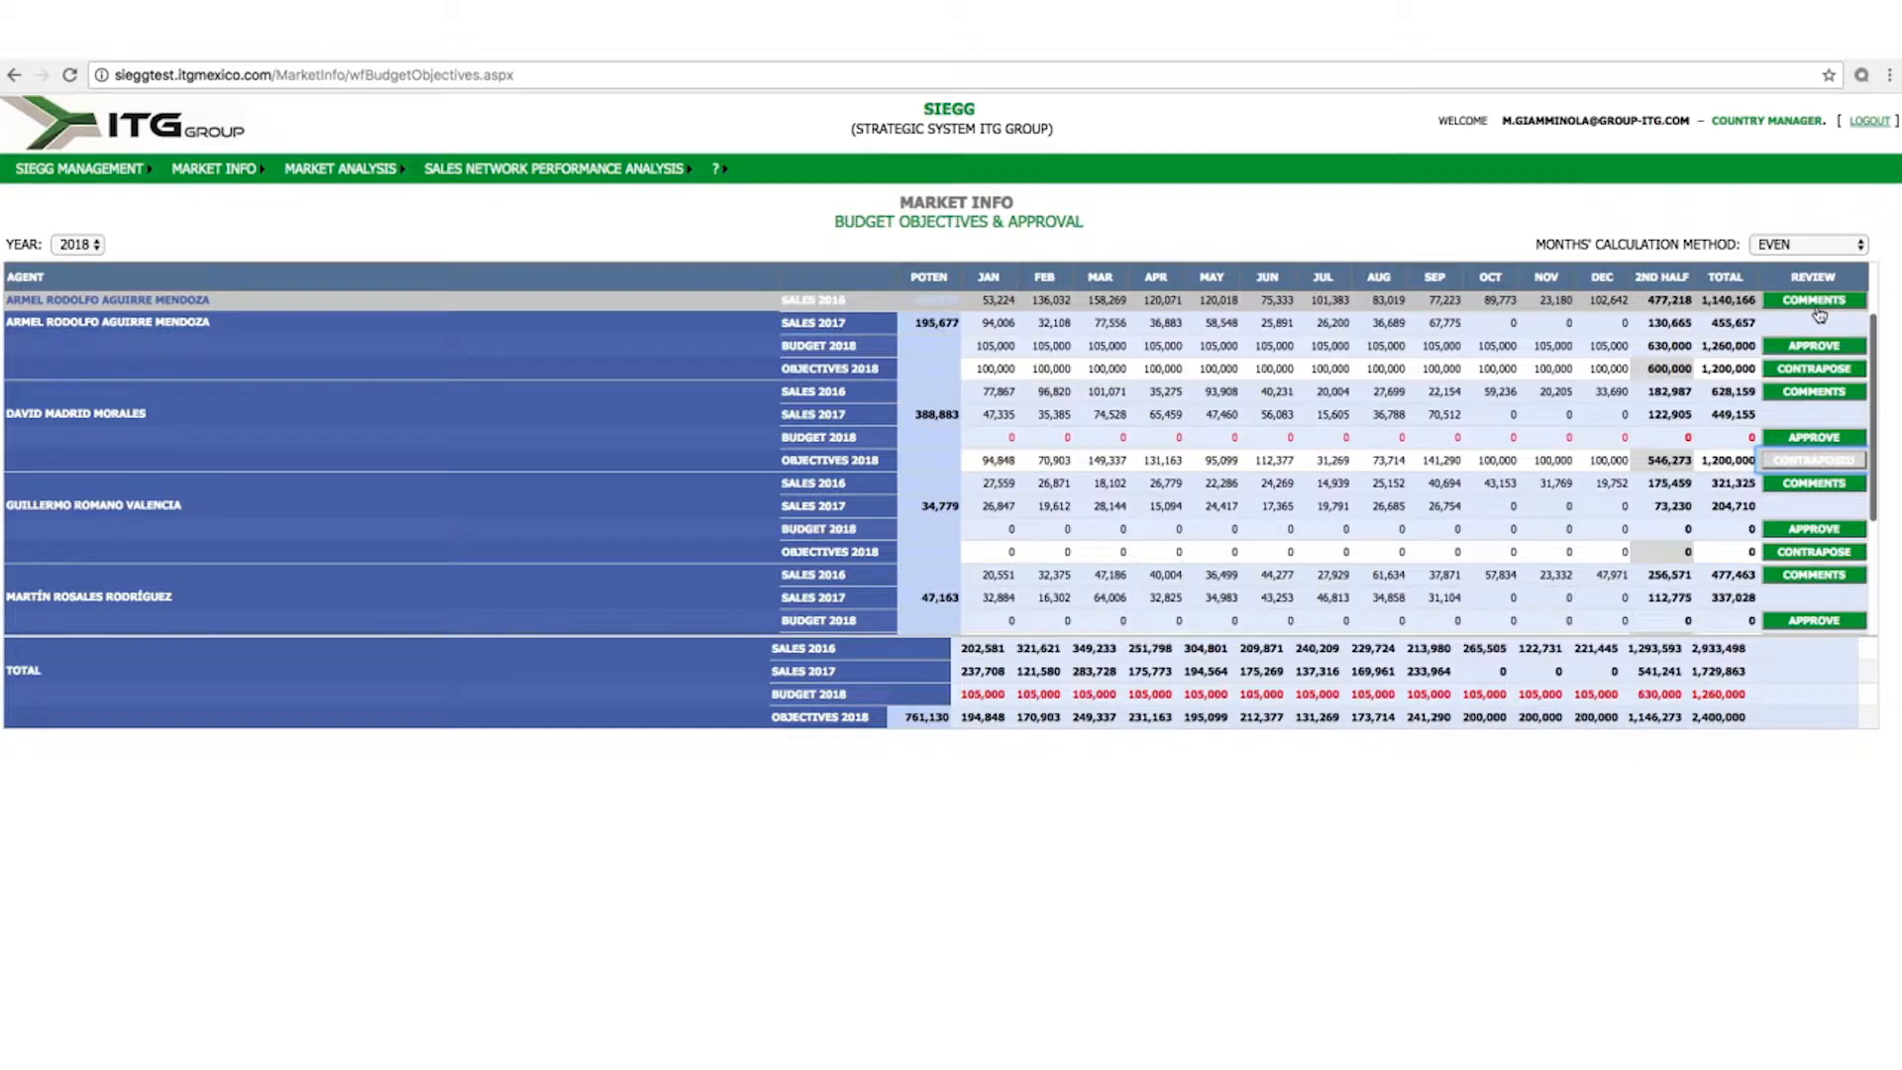
Review the budget comments of the agent with the 1,260,000 budget for 2018 and approve that budget
click(1833, 302)
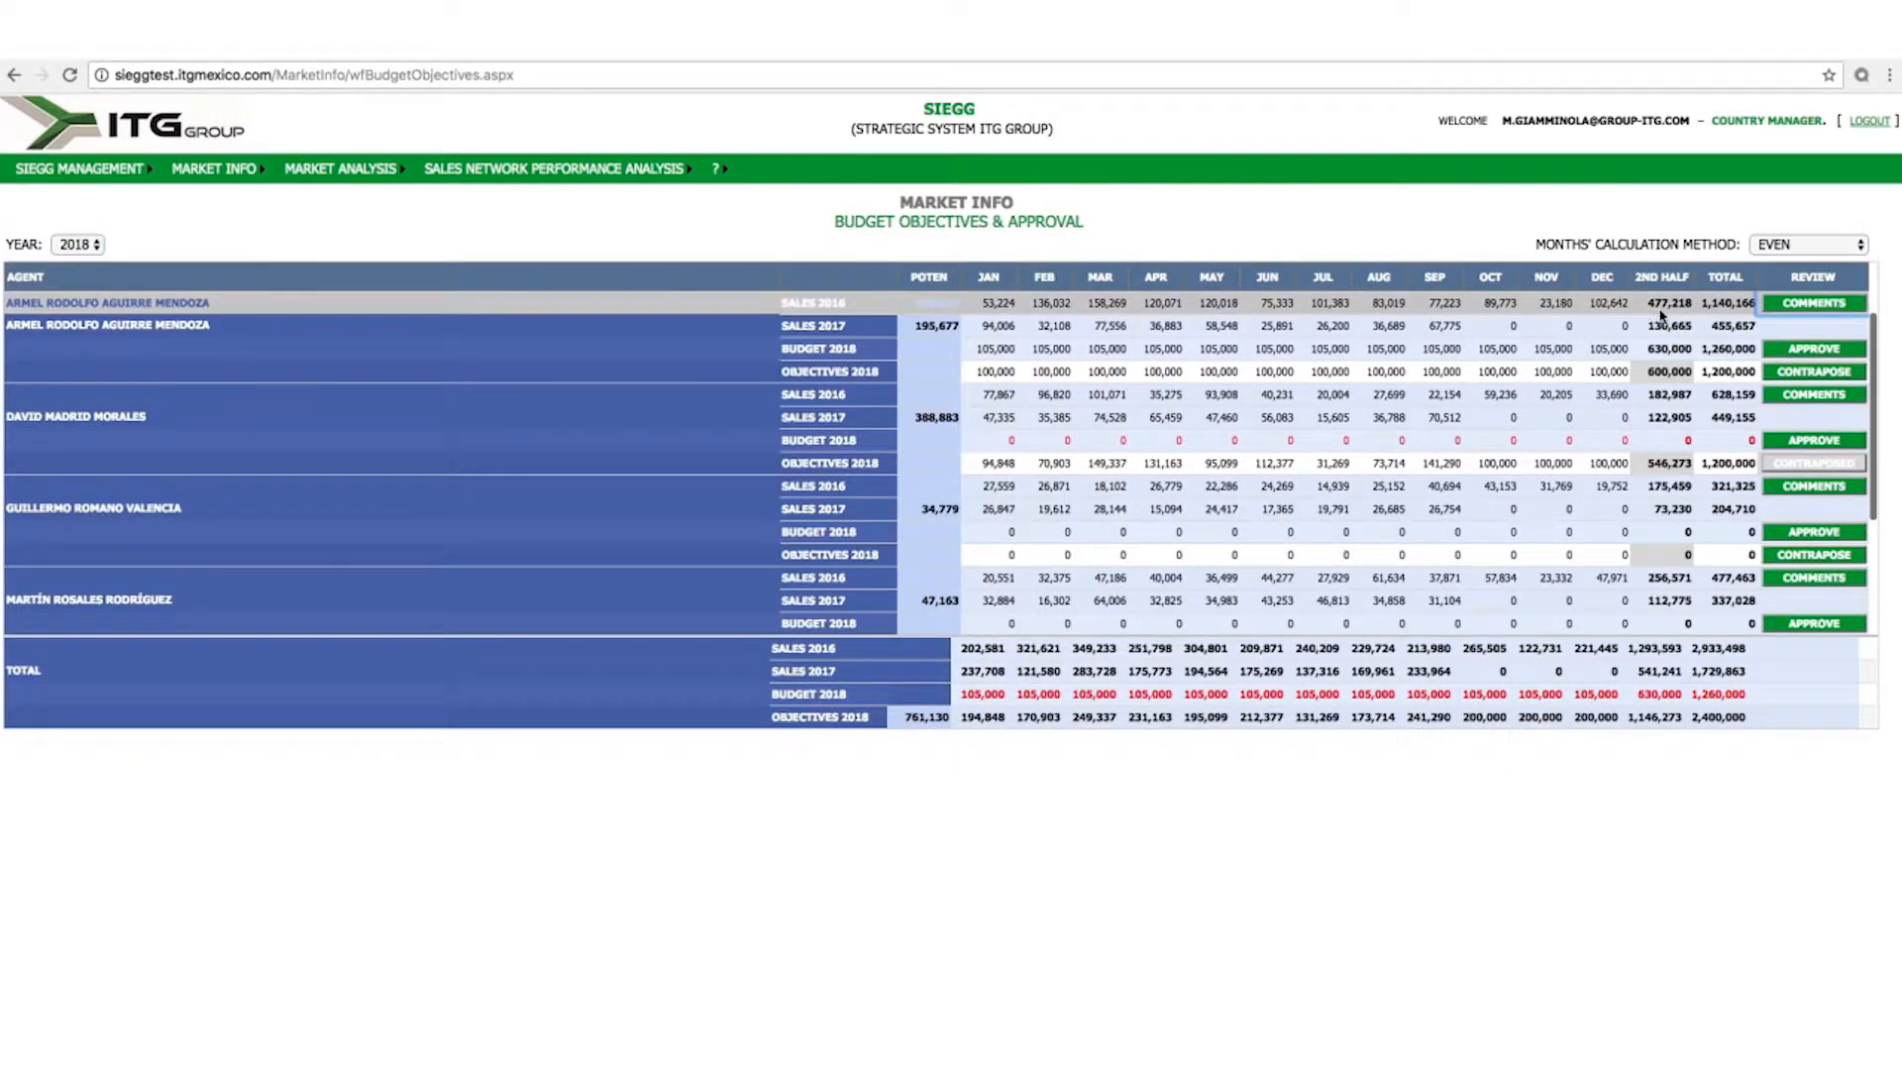
click(1832, 351)
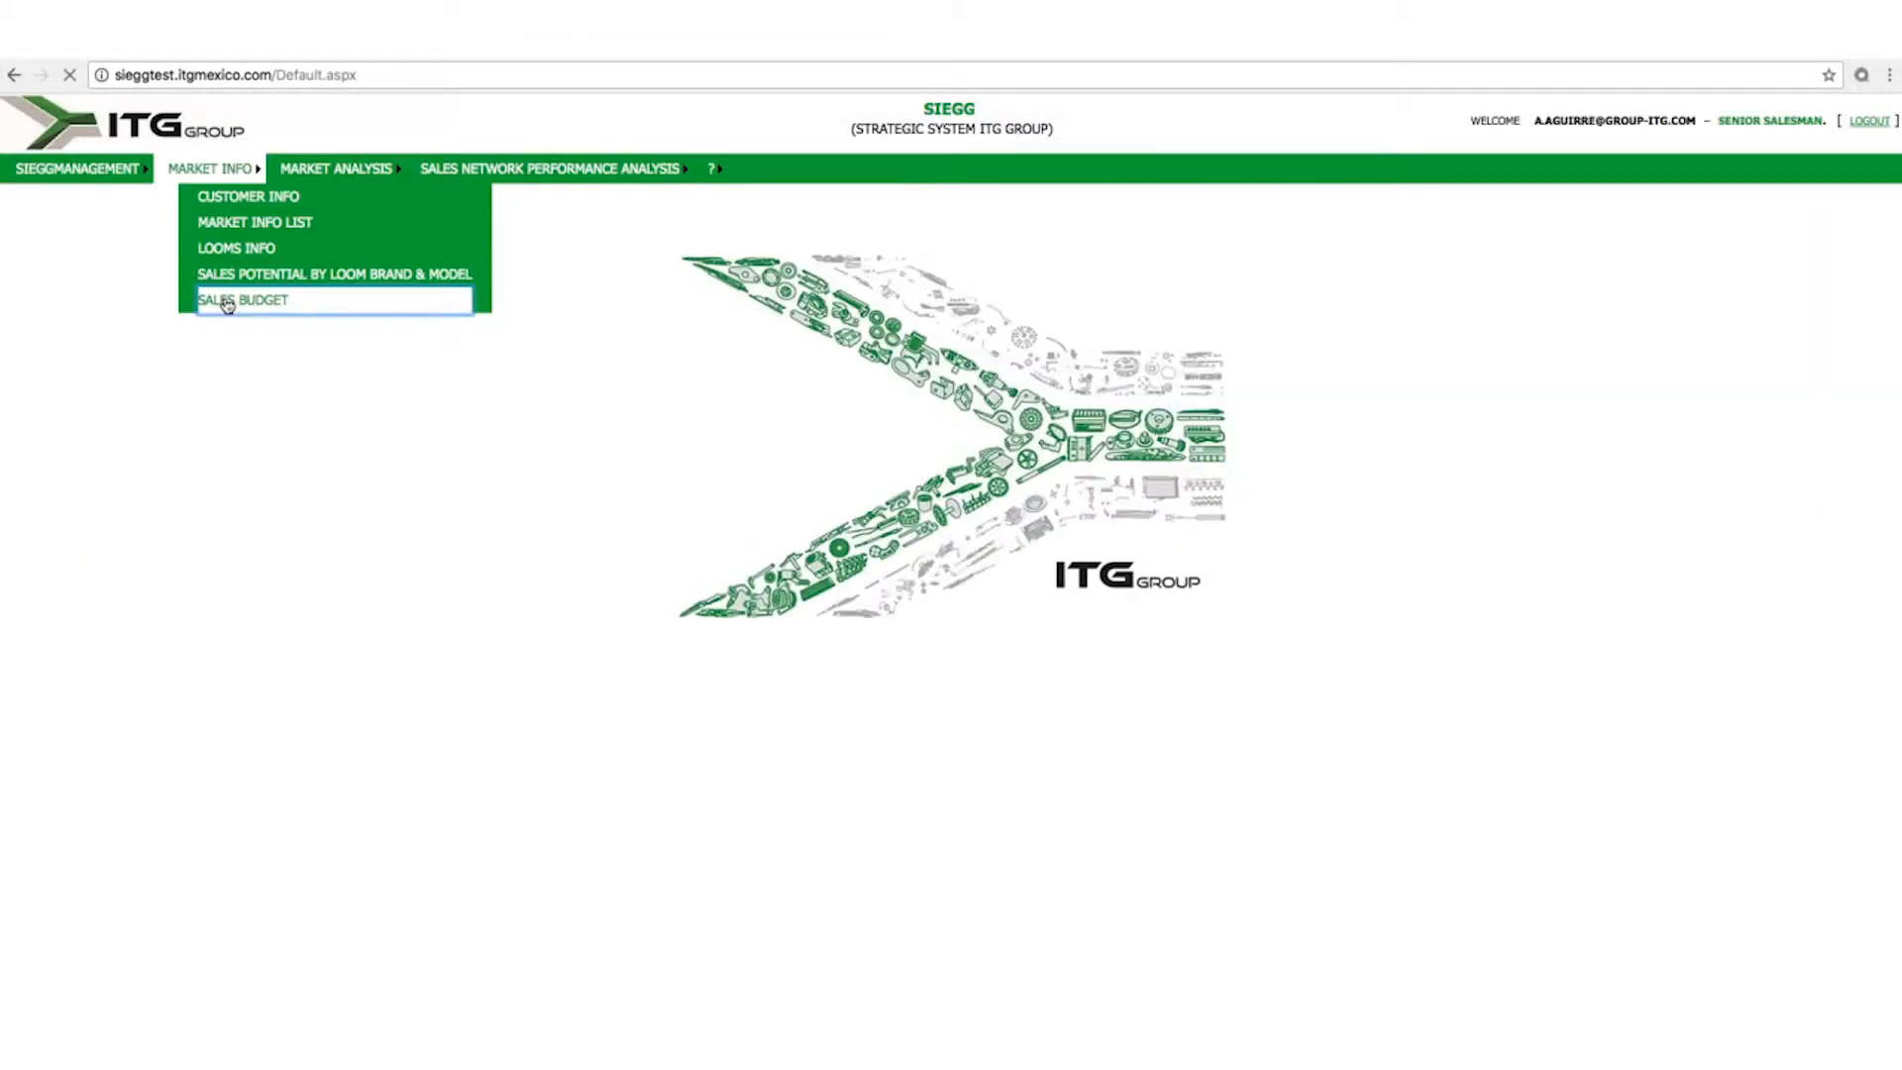
Open the Sales Budget page in the senior salesman account to check the approved customer budget
click(223, 302)
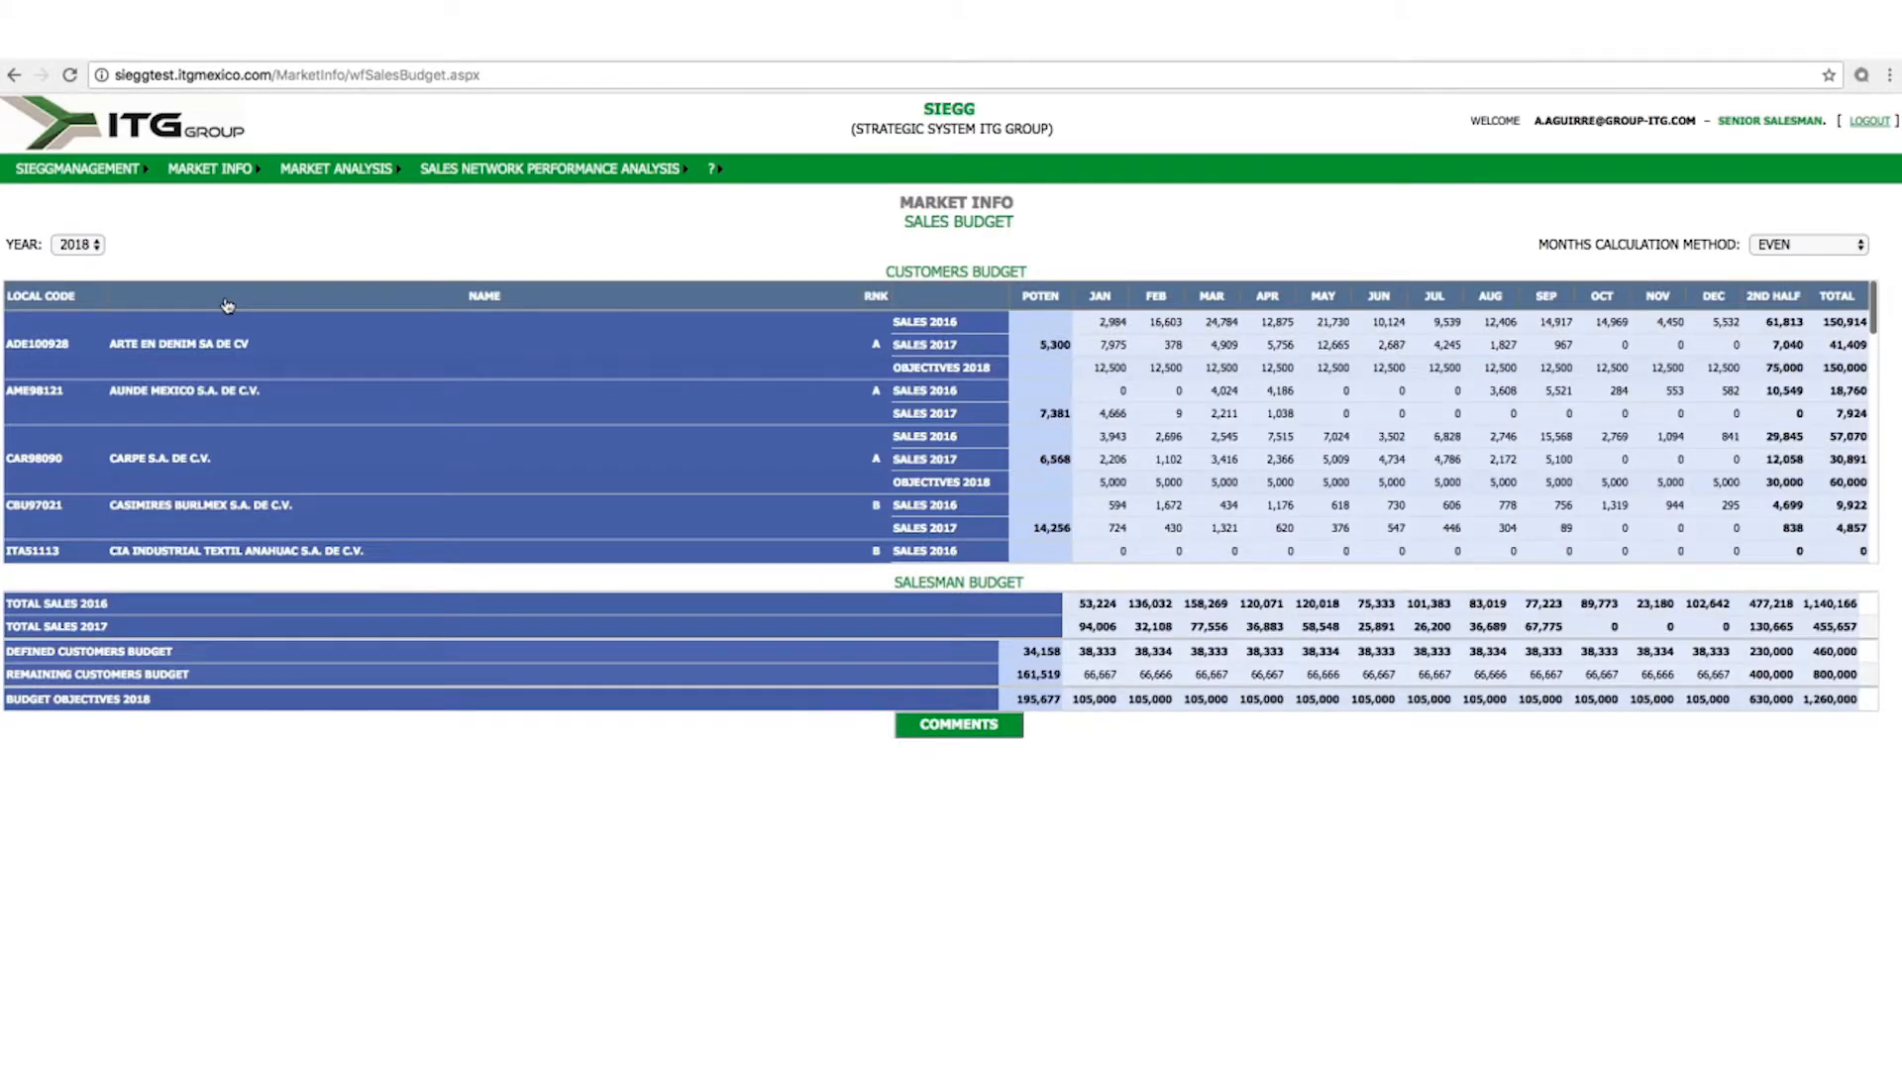